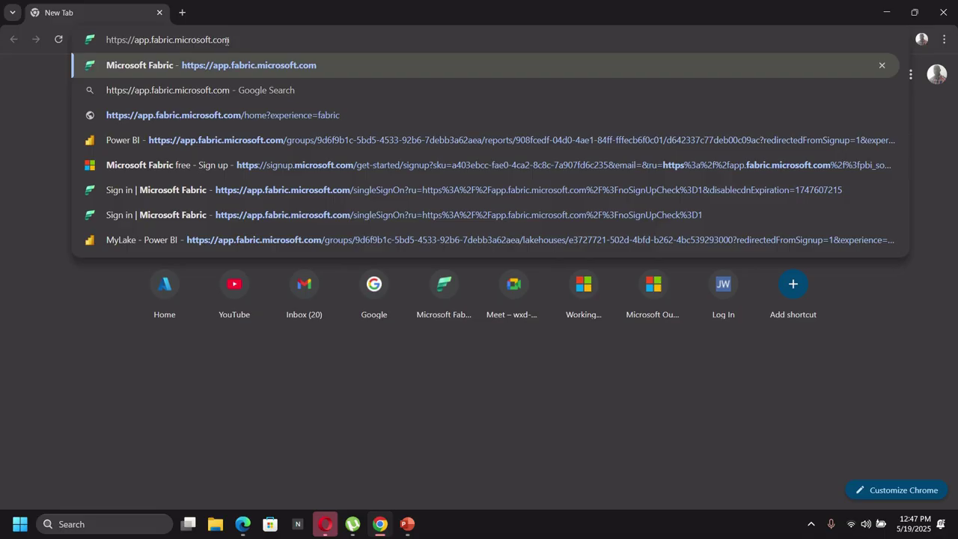
Step: Open app.fabric.microsoft.com and start a new workspace named DelaneySpace
{"action": "key", "text": "Return"}
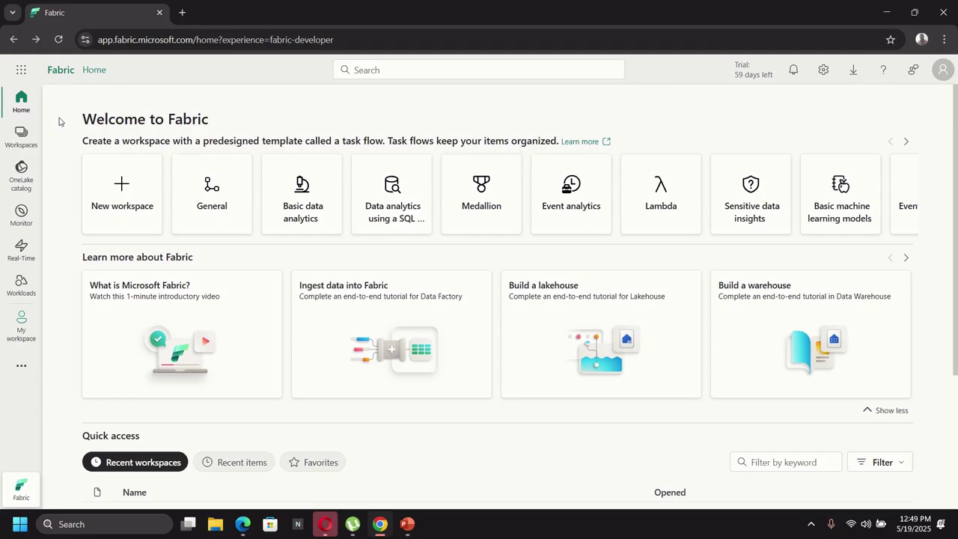
{"action": "left_click", "coordinate": [16, 138]}
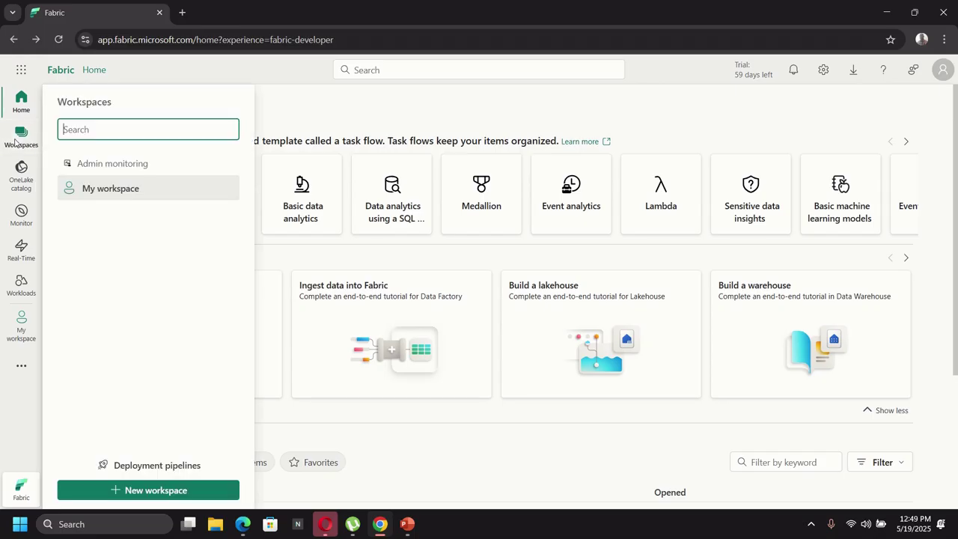
{"action": "left_click", "coordinate": [146, 490]}
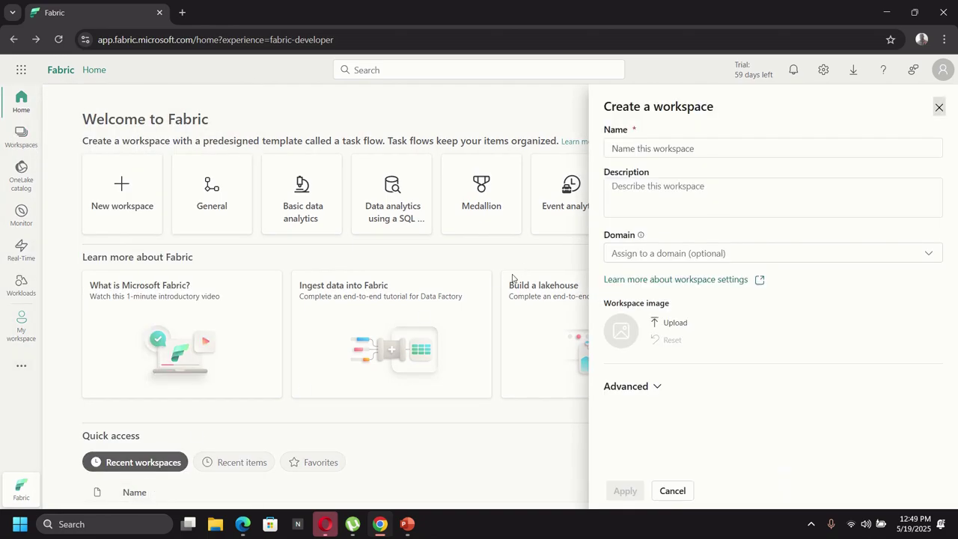
{"action": "left_click", "coordinate": [659, 148]}
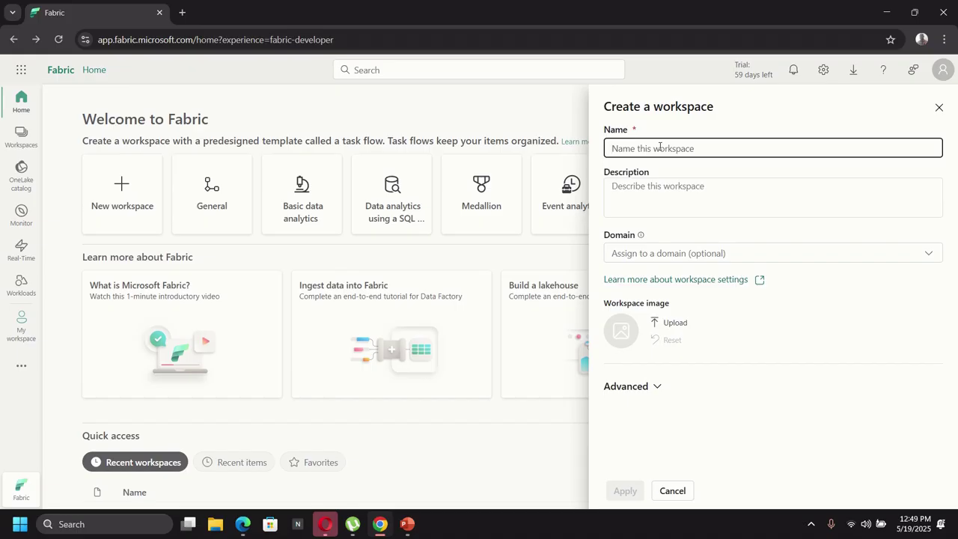
{"action": "type", "text": "DelaneySpace"}
Step: Review the new workspace's advanced settings, keep the Trial license mode, and create the workspace
{"action": "left_click", "coordinate": [840, 408]}
{"action": "left_click", "coordinate": [640, 212]}
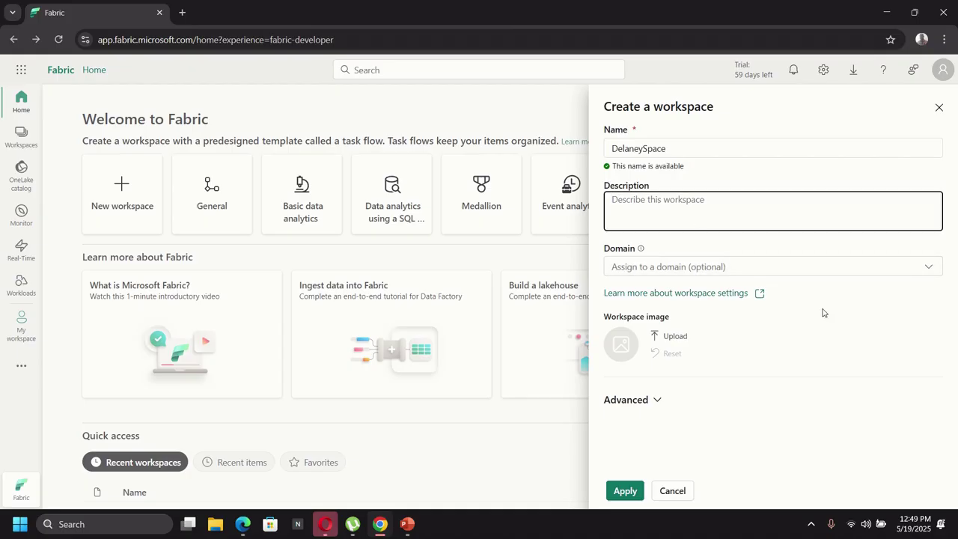
{"action": "left_click", "coordinate": [757, 344]}
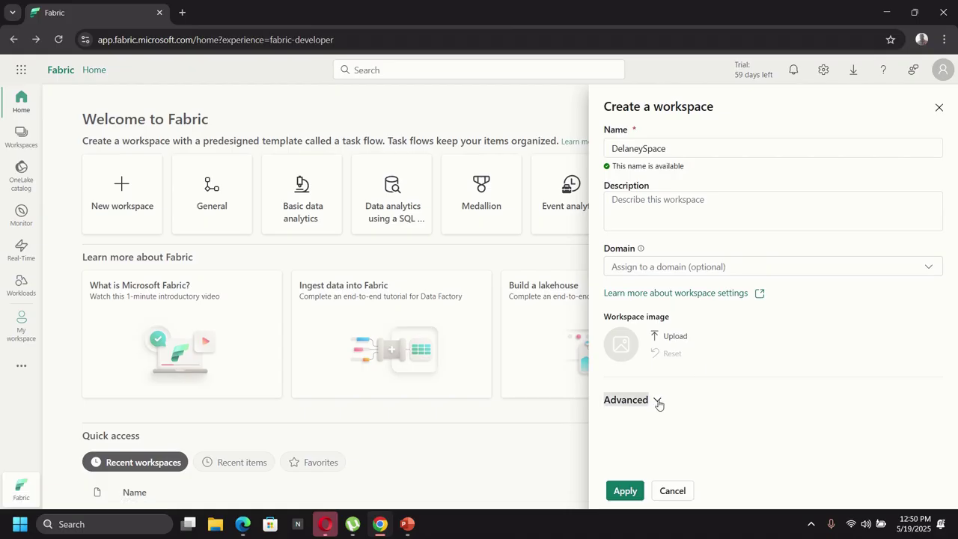
{"action": "left_click", "coordinate": [659, 401]}
{"action": "scroll", "coordinate": [703, 386], "scroll_direction": "down", "scroll_amount": 4}
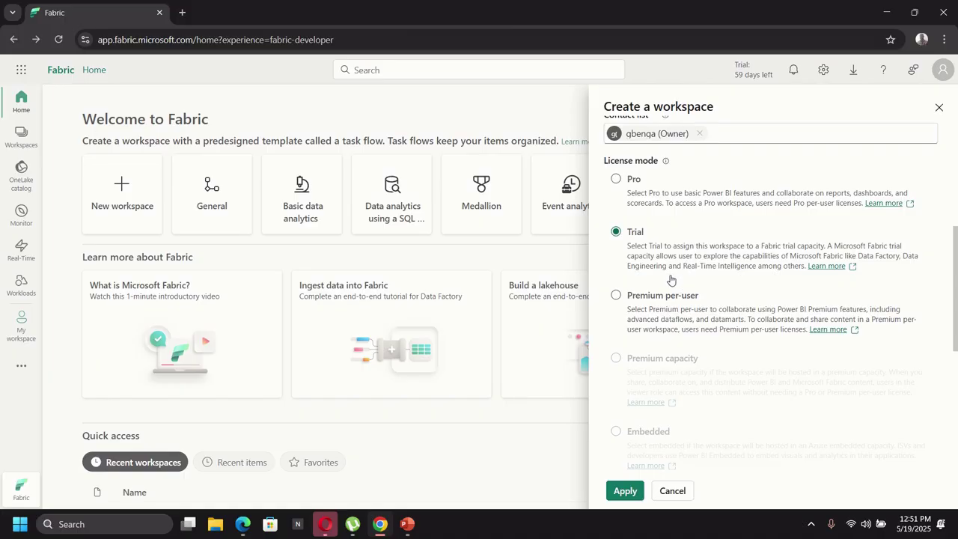
{"action": "left_click", "coordinate": [621, 488]}
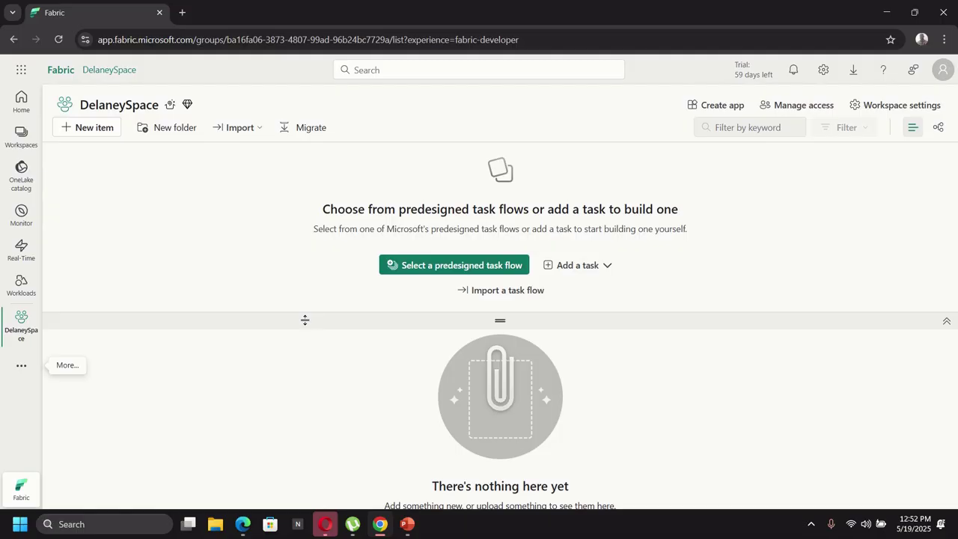
Step: Add a lakehouse named MyLake to the DelaneySpace workspace, finding the item type with the filter "lake"
{"action": "left_click", "coordinate": [104, 129]}
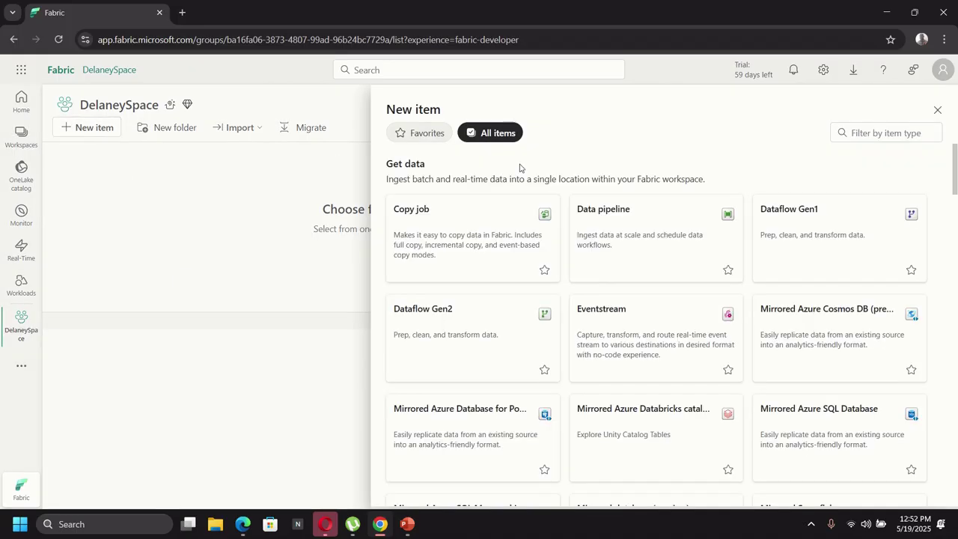
{"action": "left_click", "coordinate": [883, 132]}
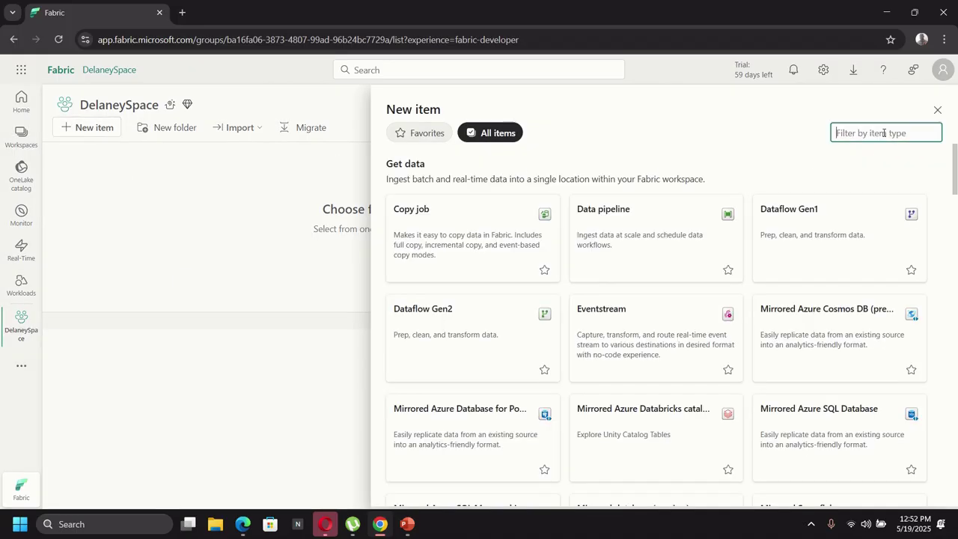
{"action": "type", "text": "lake"}
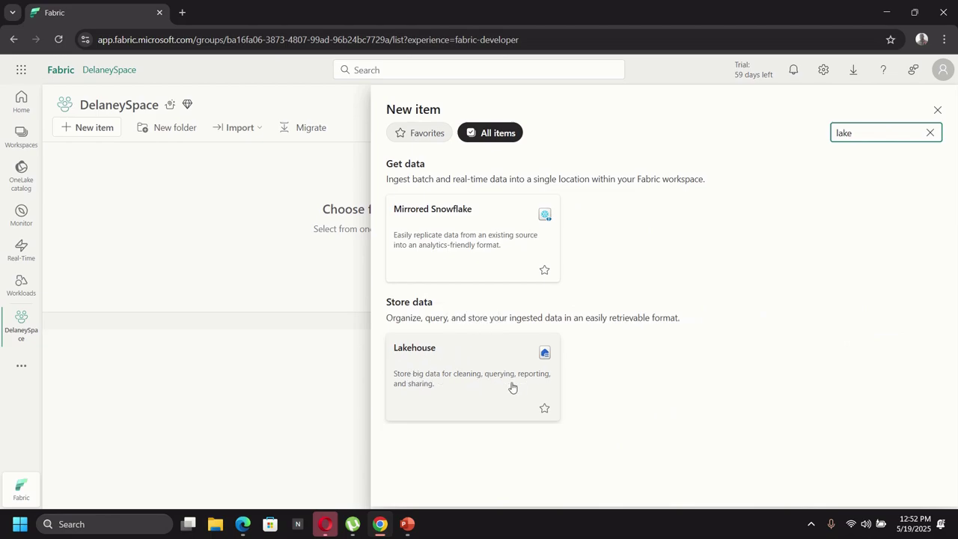
{"action": "left_click", "coordinate": [459, 376]}
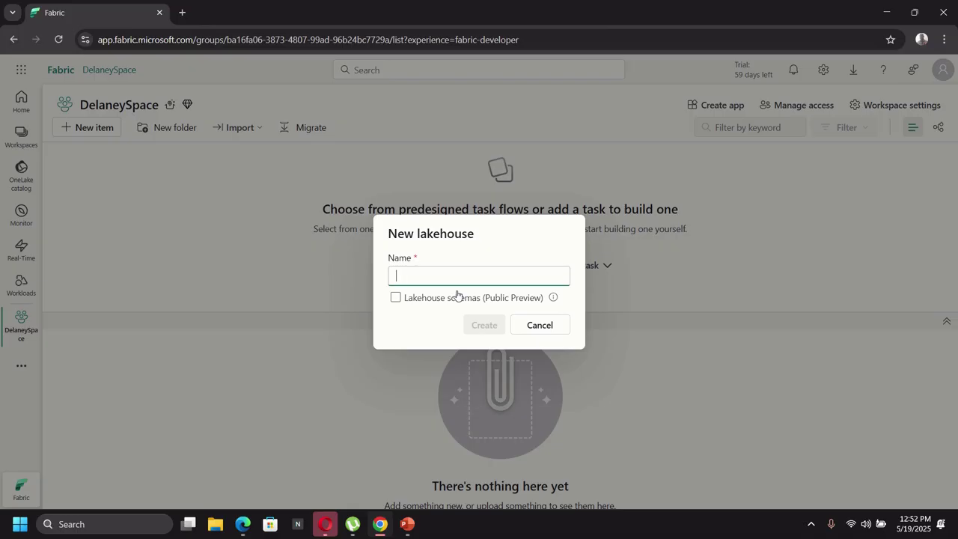
{"action": "type", "text": "MyLake"}
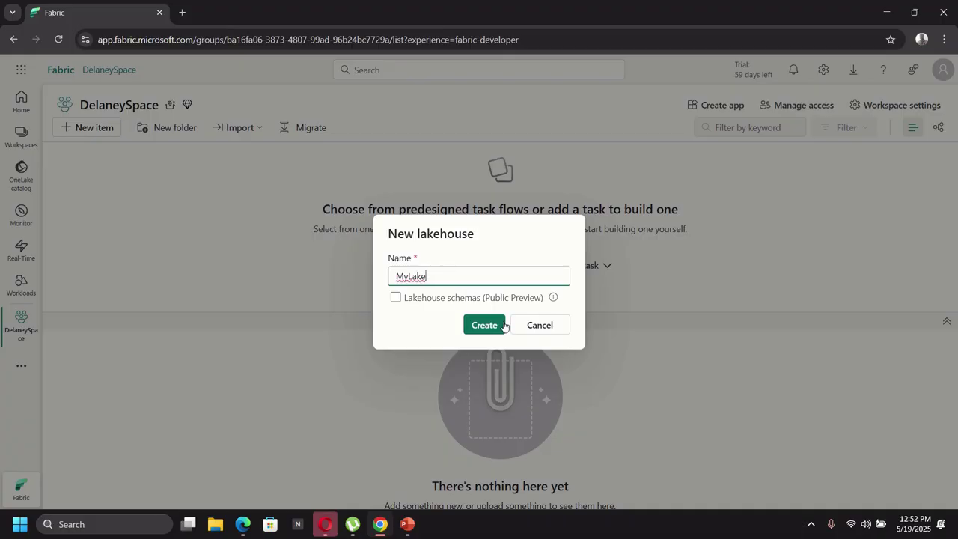
{"action": "left_click", "coordinate": [494, 326]}
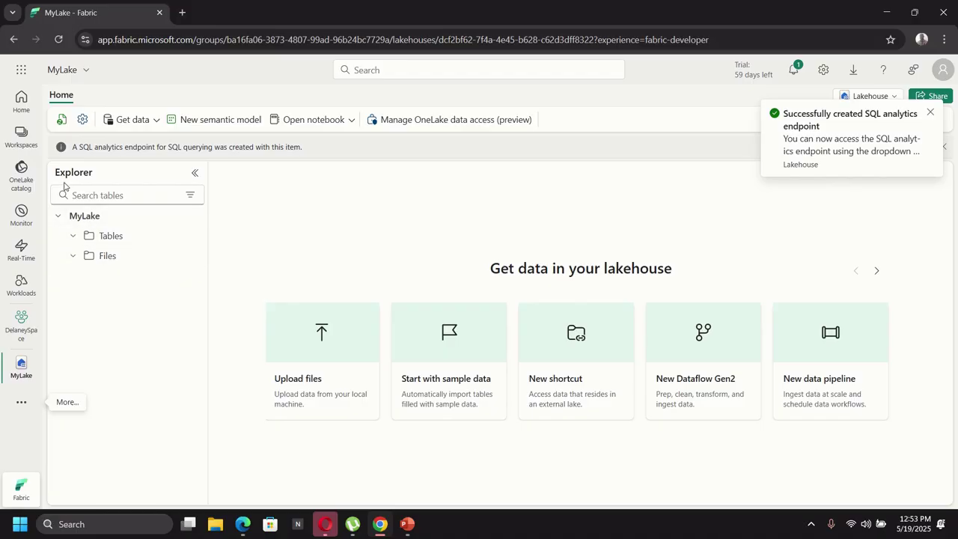
{"action": "left_click", "coordinate": [73, 238]}
{"action": "left_click", "coordinate": [73, 255]}
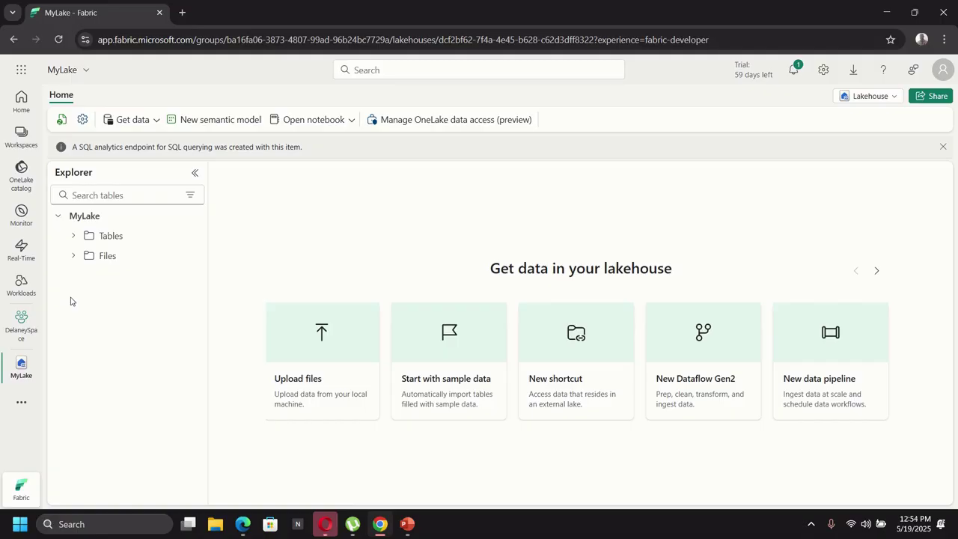
{"action": "left_click", "coordinate": [73, 235]}
{"action": "left_click", "coordinate": [73, 258]}
Step: Create a new data pipeline named "Ingest Data" for getting data into the MyLake lakehouse
{"action": "left_click", "coordinate": [138, 125]}
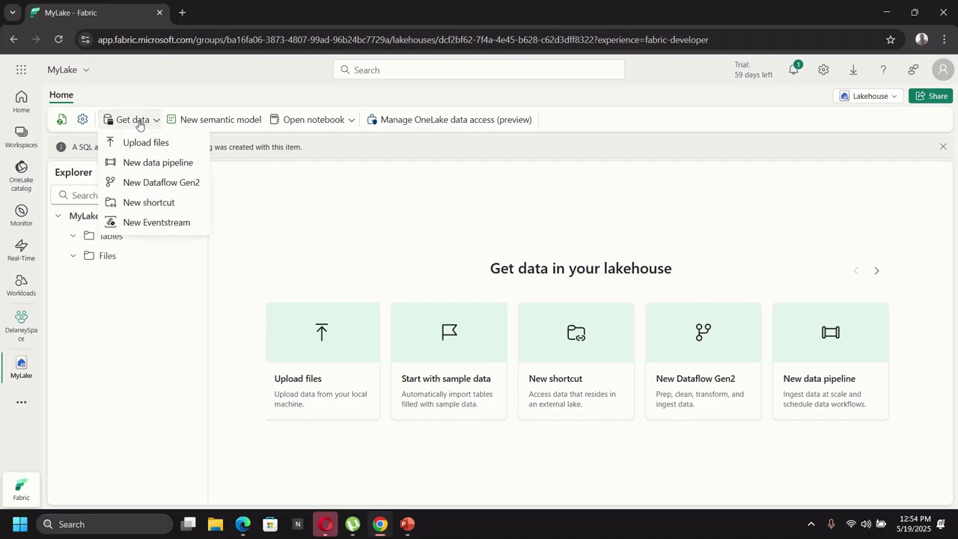
{"action": "left_click", "coordinate": [153, 167]}
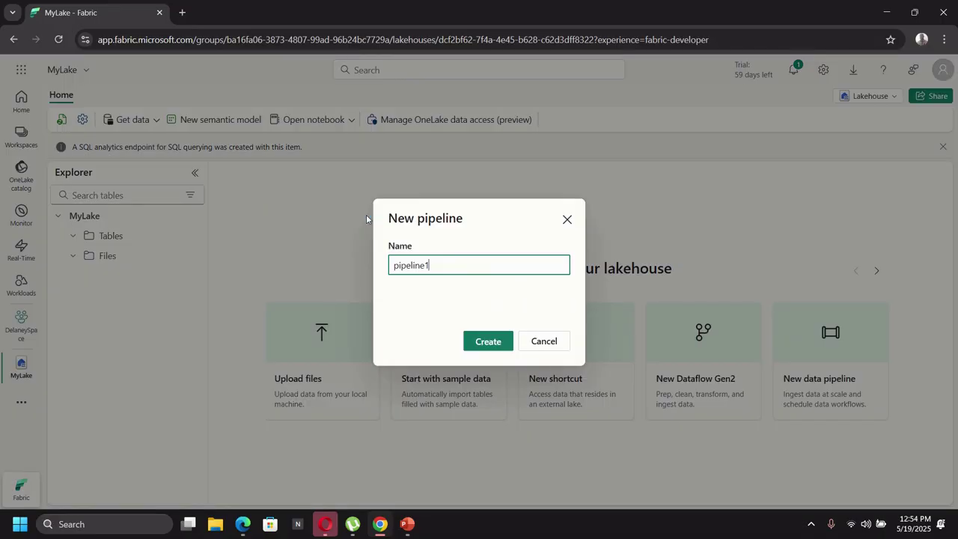
{"action": "left_click_drag", "start_coordinate": [449, 265], "coordinate": [374, 274]}
{"action": "type", "text": "In"}
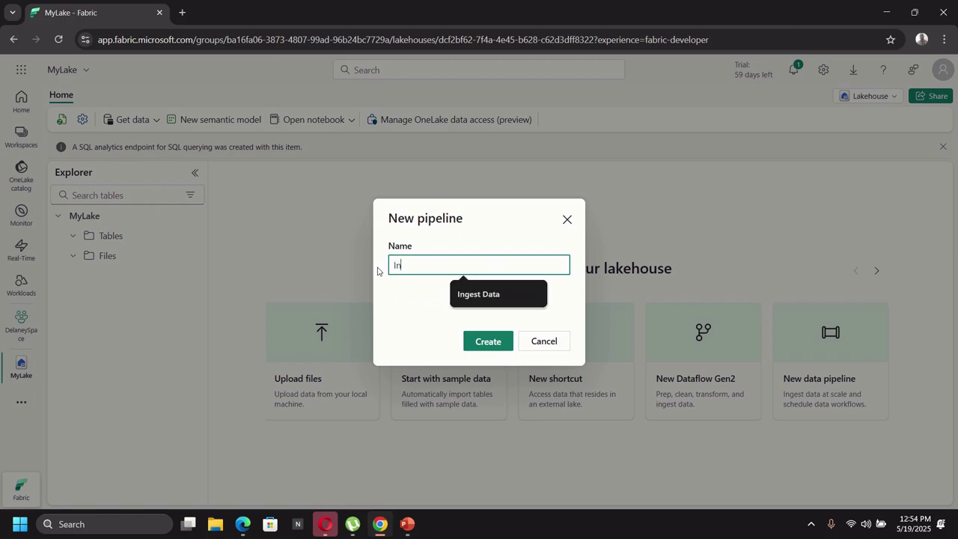
{"action": "type", "text": "gestData"}
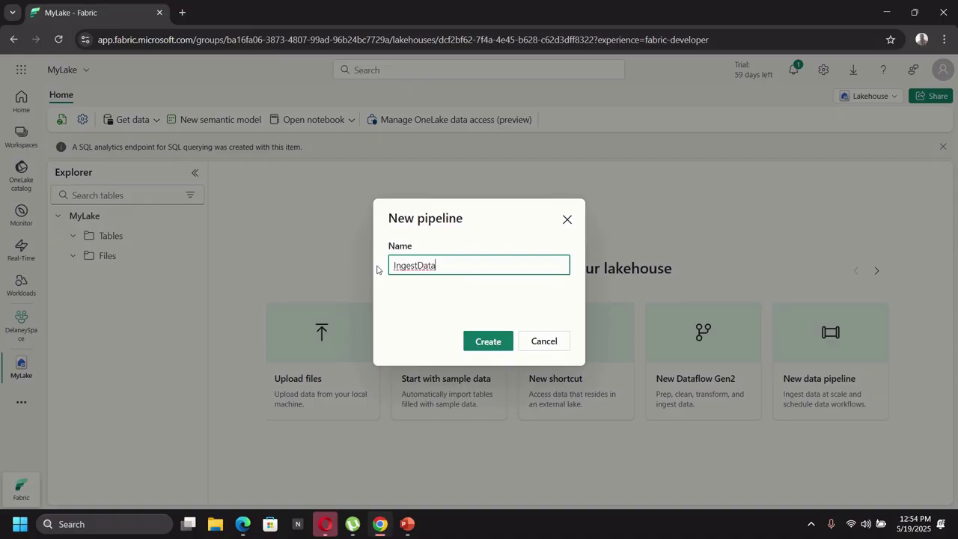
{"action": "key", "text": "Left"}
{"action": "key", "text": "Left"}
{"action": "key", "text": "Left"}
{"action": "key", "text": "Left"}
{"action": "left_click", "coordinate": [507, 344]}
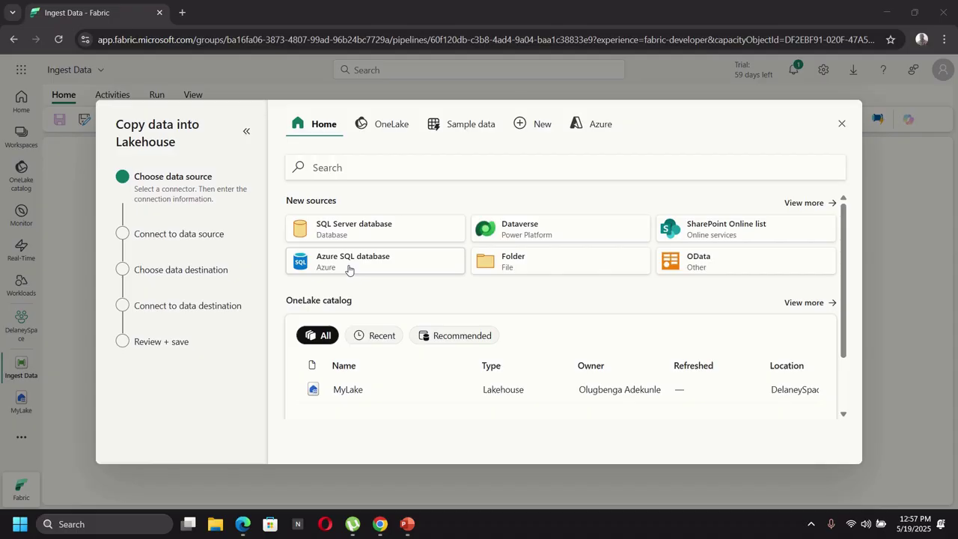
Step: Browse the available source connectors and choose the NYC Taxi - Green sample dataset as the copy source, previewing its data
{"action": "left_click", "coordinate": [802, 203]}
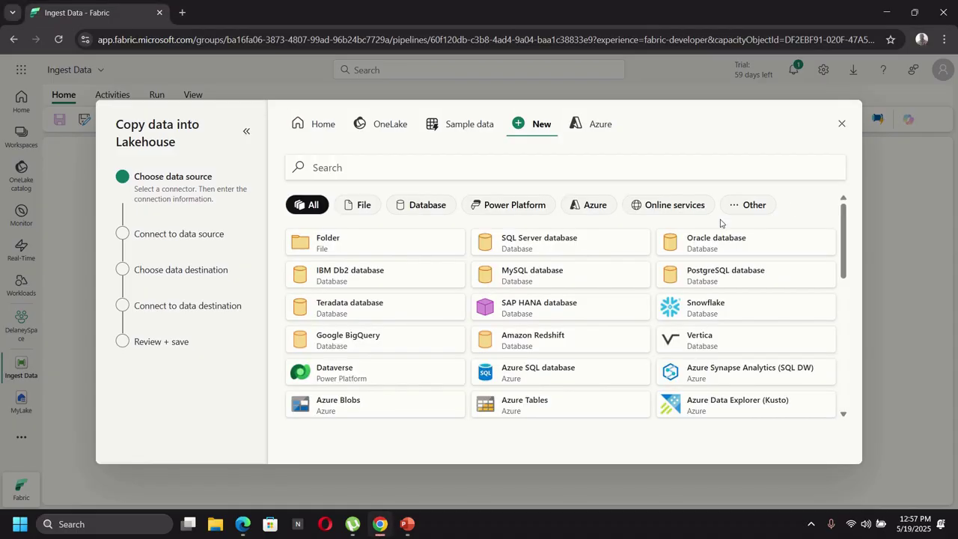
{"action": "scroll", "coordinate": [428, 325], "scroll_direction": "down", "scroll_amount": 3}
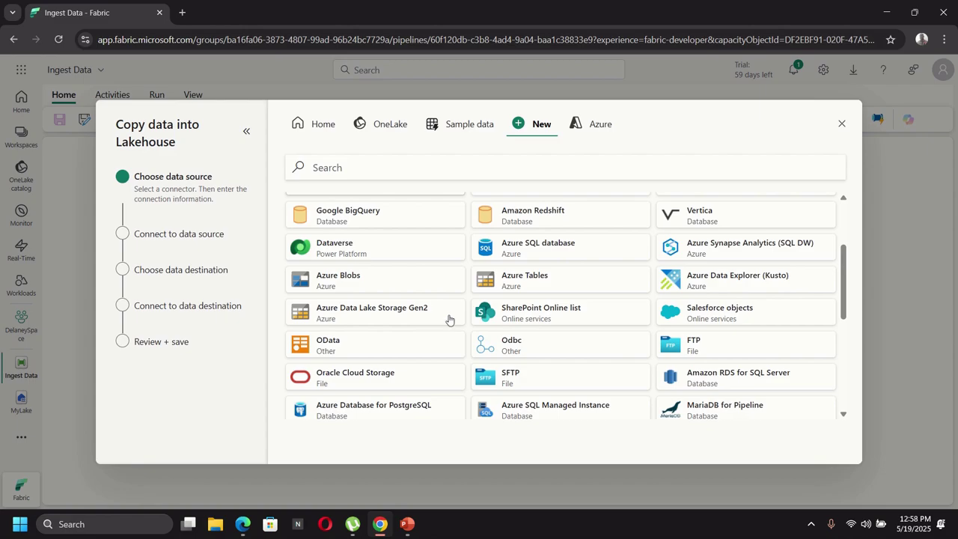
{"action": "scroll", "coordinate": [575, 282], "scroll_direction": "up", "scroll_amount": 2}
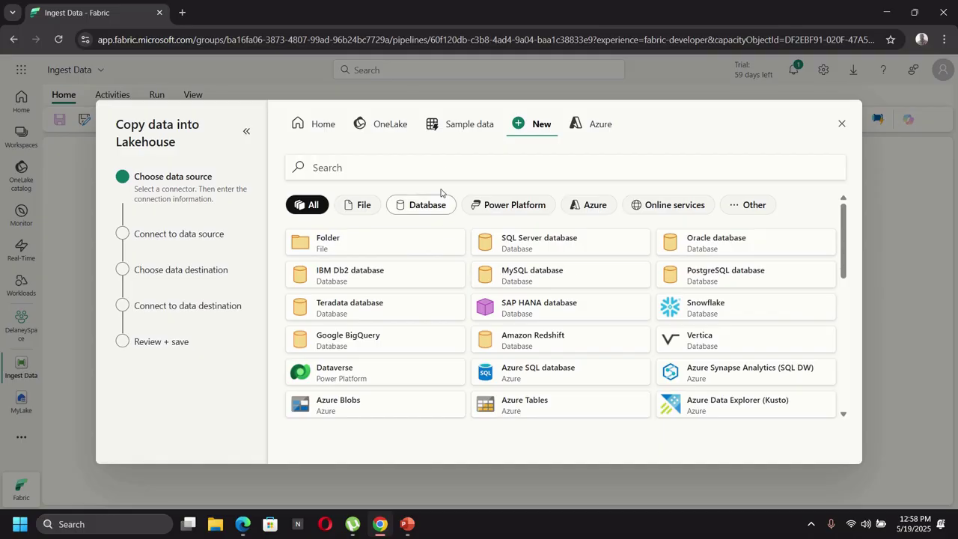
{"action": "left_click", "coordinate": [466, 129]}
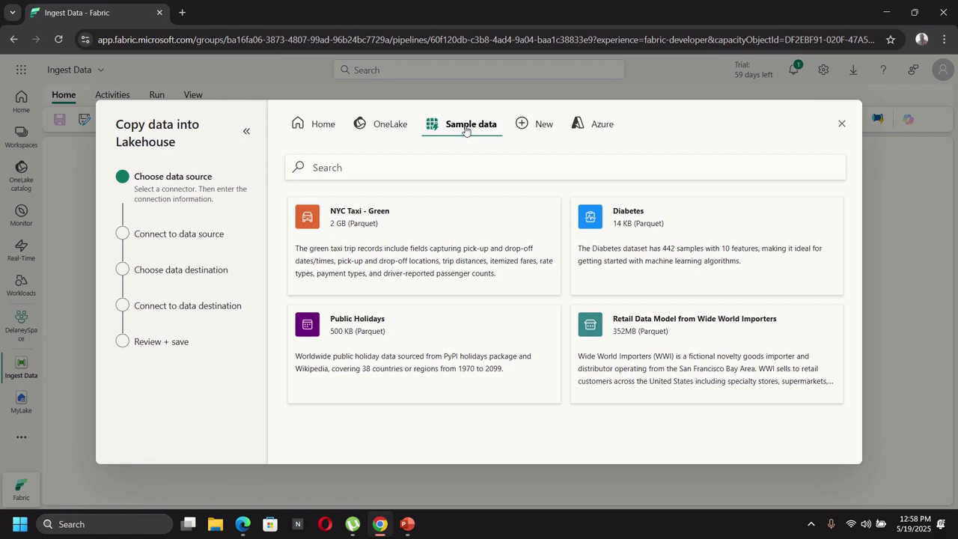
{"action": "left_click", "coordinate": [376, 247]}
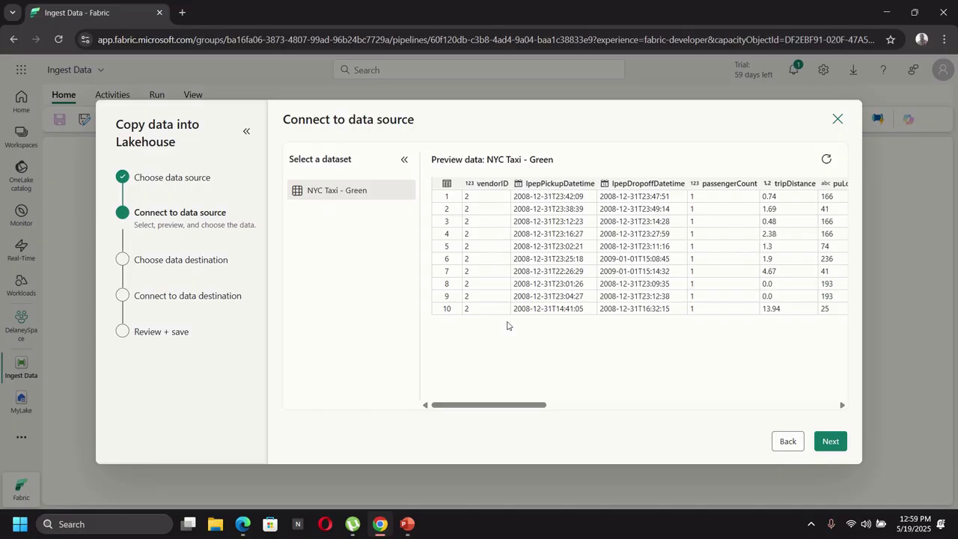
{"action": "left_click_drag", "start_coordinate": [505, 405], "coordinate": [479, 419]}
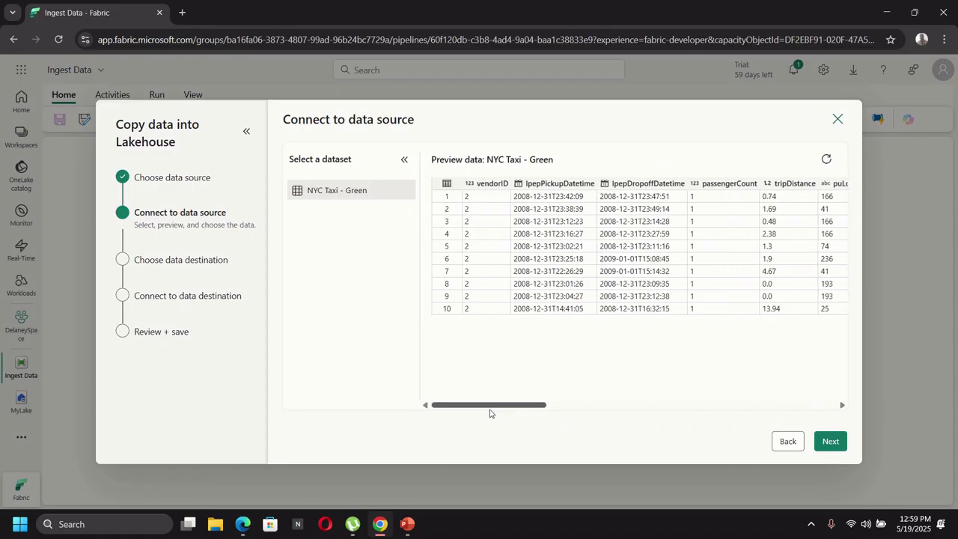
{"action": "left_click", "coordinate": [829, 442]}
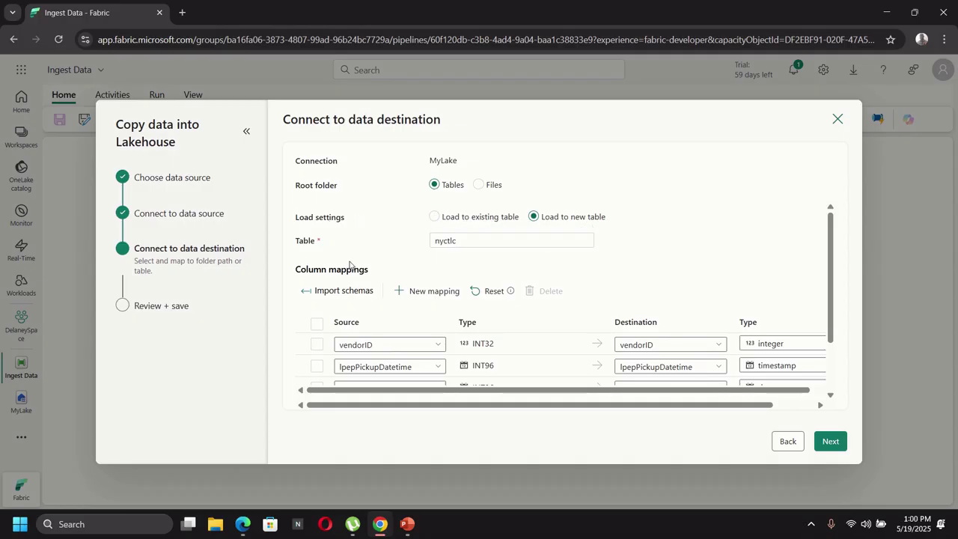
Step: Name the new destination table taxi_rides in MyLake, and save and run the copy pipeline with immediate data transfer
{"action": "left_click", "coordinate": [479, 241]}
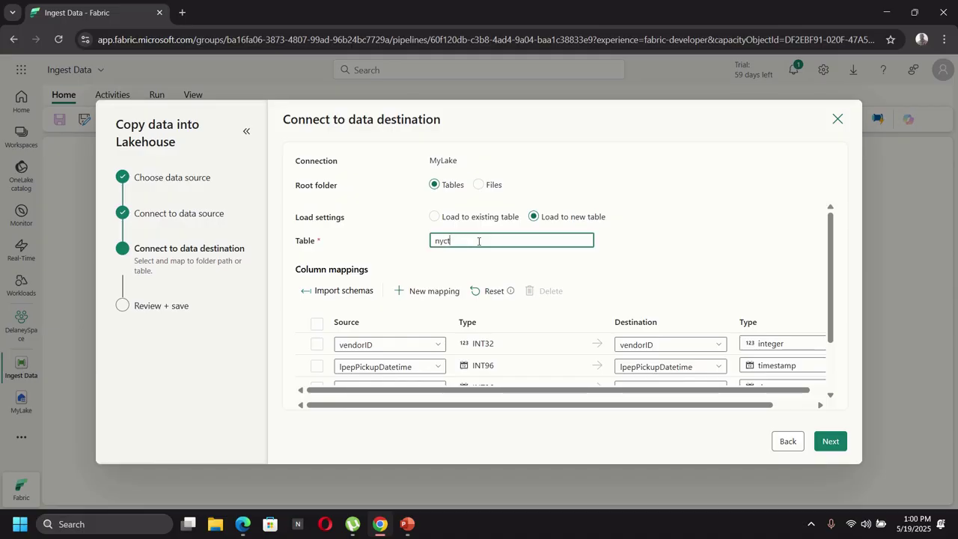
{"action": "type", "text": "ta"}
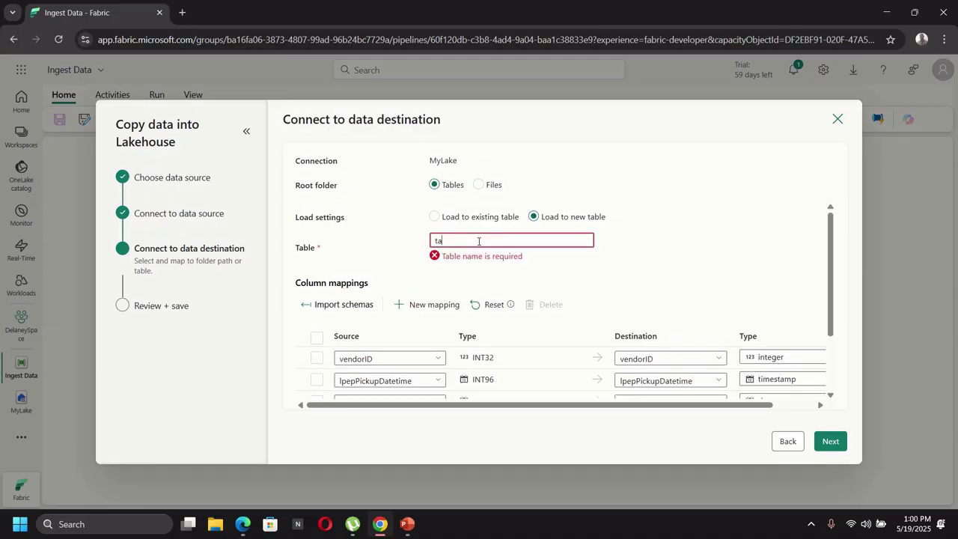
{"action": "type", "text": "xi_rides"}
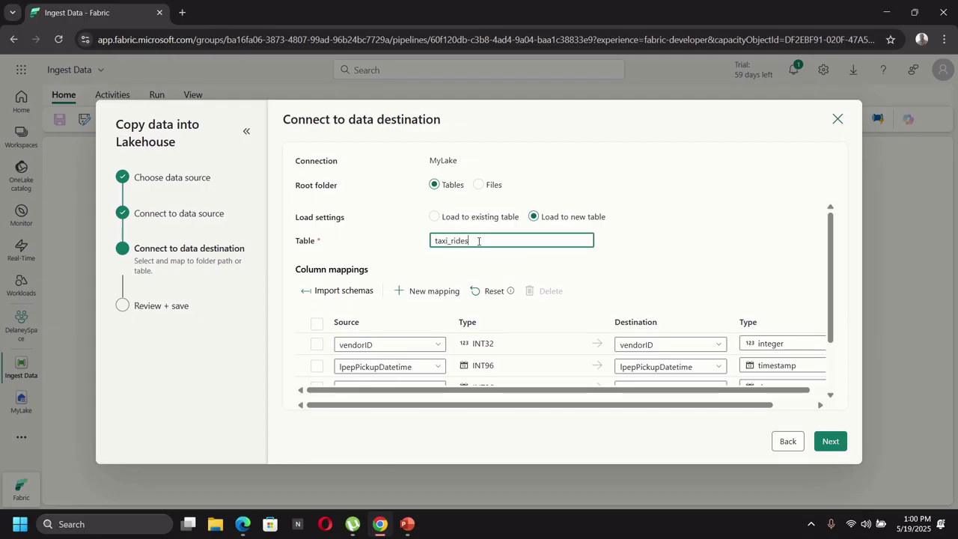
{"action": "left_click", "coordinate": [830, 441]}
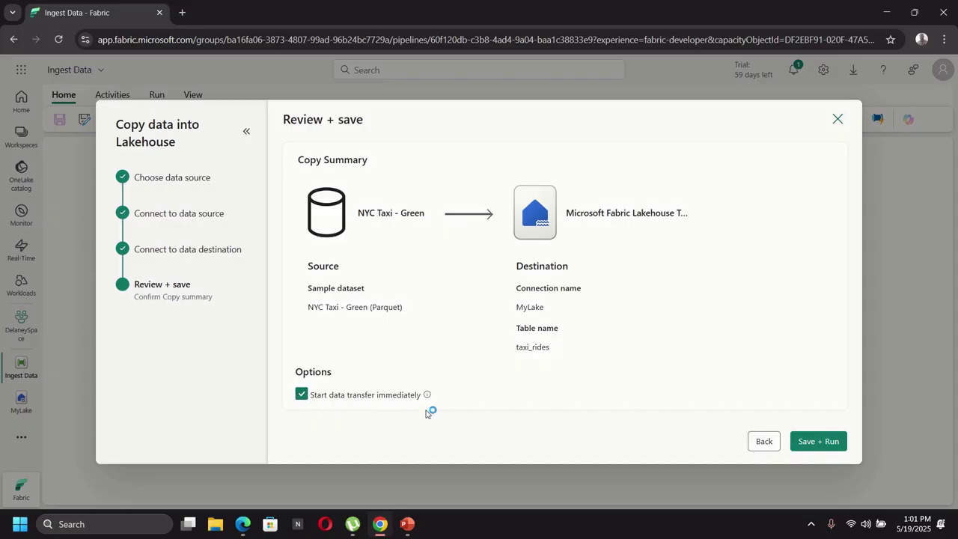
{"action": "left_click", "coordinate": [827, 441]}
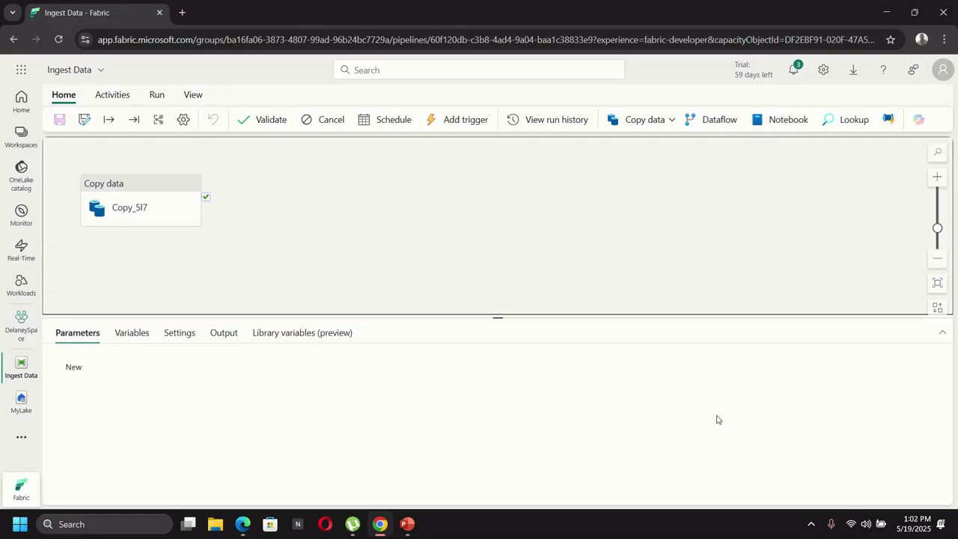
Step: Check the pipeline run's notifications and return to the MyLake lakehouse to view the taxi_rides table
{"action": "left_click", "coordinate": [793, 71]}
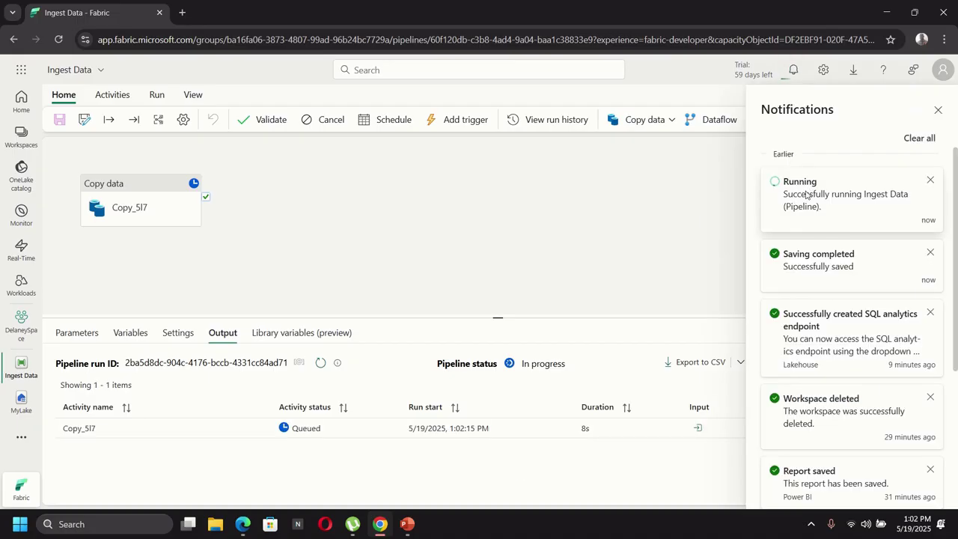
{"action": "left_click", "coordinate": [794, 73]}
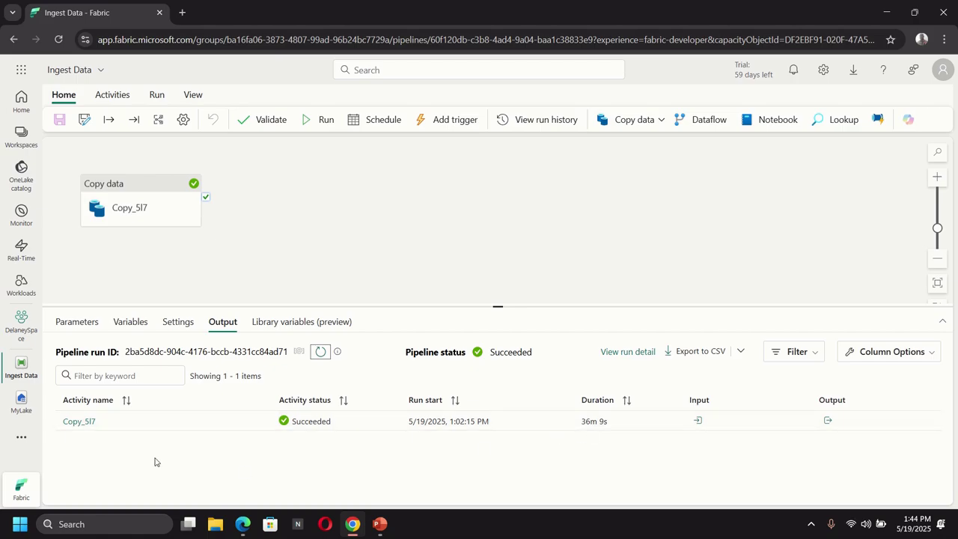
{"action": "left_click", "coordinate": [21, 402]}
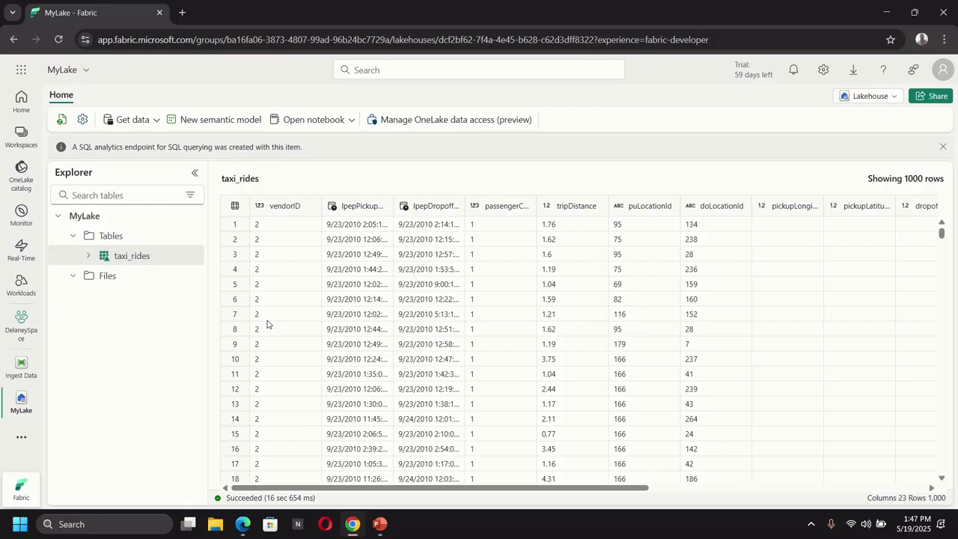
Step: Switch MyLake from the lakehouse view to its SQL analytics endpoint and create a new SQL query
{"action": "left_click", "coordinate": [134, 262]}
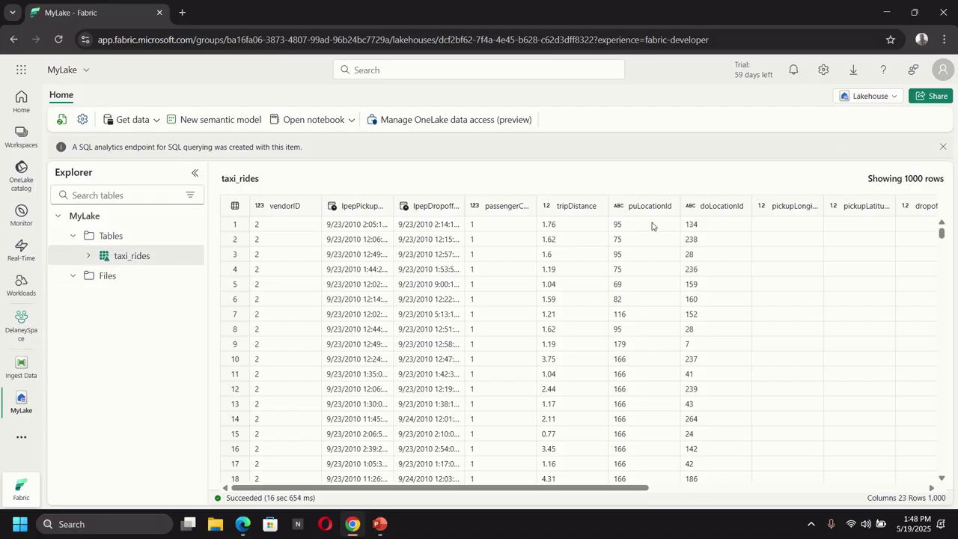
{"action": "left_click", "coordinate": [886, 97]}
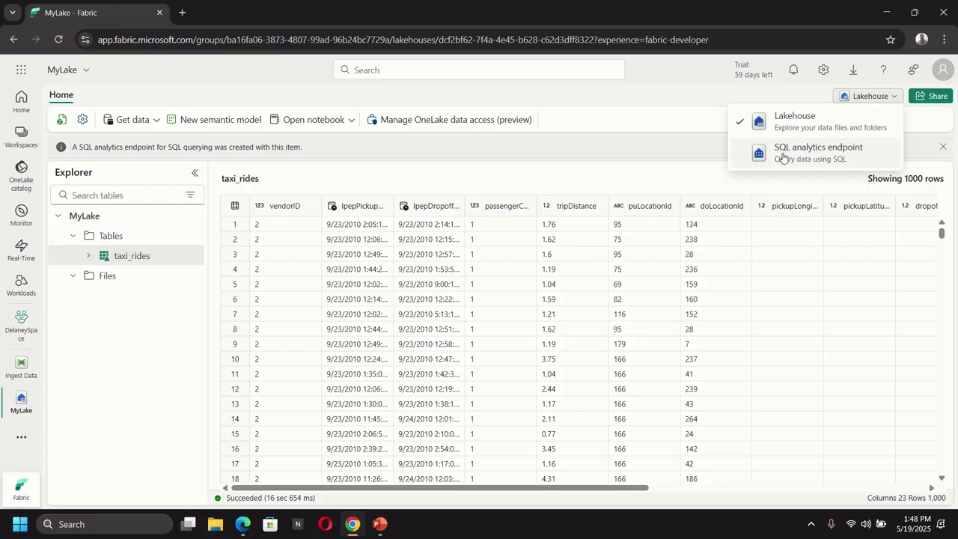
{"action": "left_click", "coordinate": [783, 157]}
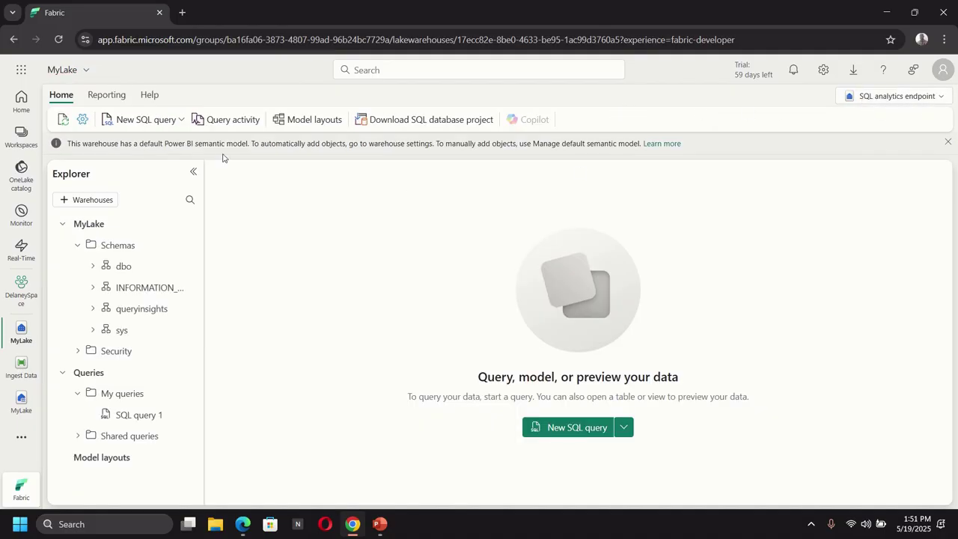
{"action": "left_click", "coordinate": [134, 121]}
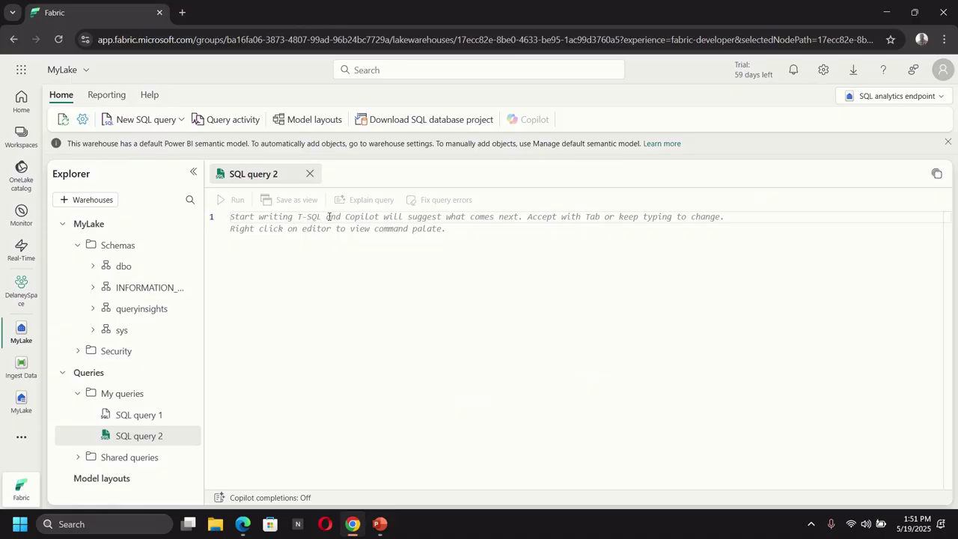
Step: Write the query skeleton with SELECT on the first line and FROM taxi_rides on the second
{"action": "type", "text": "SELECT "}
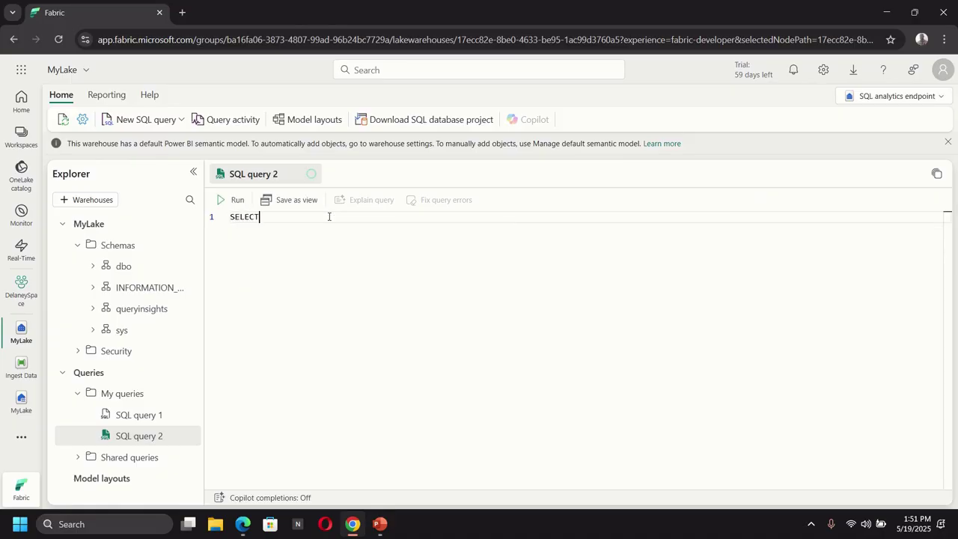
{"action": "type", "text": "FR"}
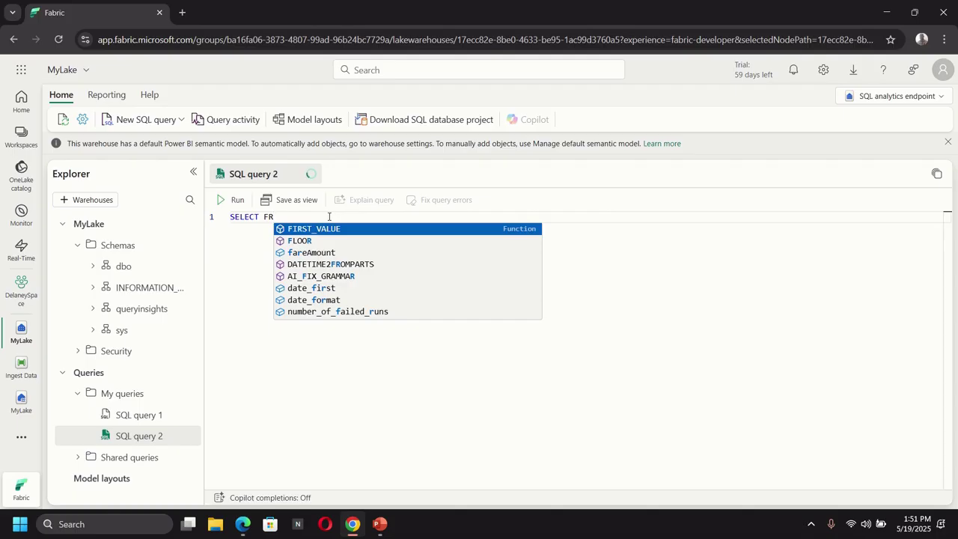
{"action": "type", "text": "M"}
{"action": "key", "text": "Escape"}
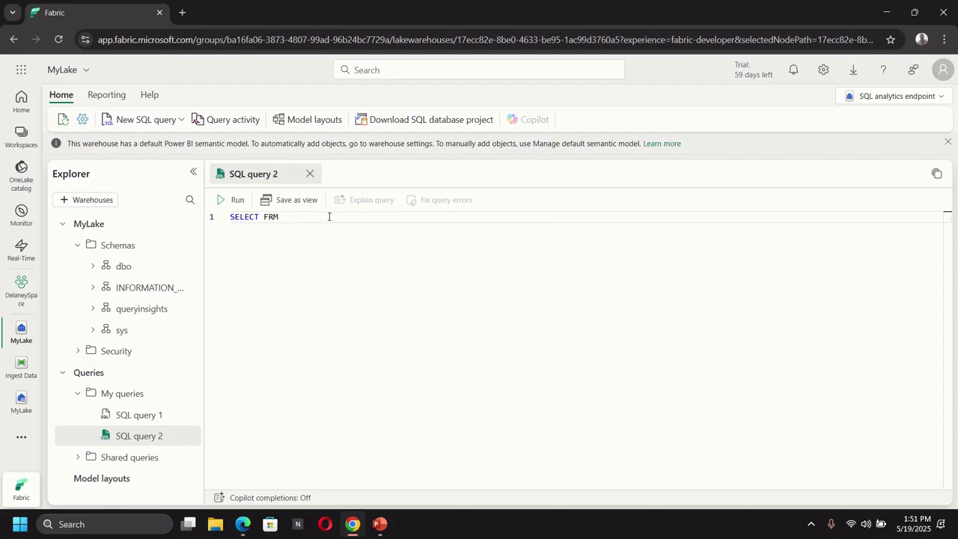
{"action": "key", "text": "BackSpace"}
{"action": "type", "text": "OM"}
{"action": "type", "text": "taxi_rides"}
{"action": "key", "text": "Left"}
{"action": "key", "text": "Left"}
{"action": "key", "text": "Left"}
{"action": "key", "text": "Left"}
{"action": "key", "text": "Left"}
{"action": "key", "text": "Left"}
{"action": "key", "text": "Left"}
{"action": "key", "text": "Left"}
{"action": "key", "text": "Left"}
{"action": "key", "text": "Left"}
{"action": "key", "text": "Left"}
{"action": "key", "text": "Left"}
{"action": "key", "text": "Left"}
{"action": "key", "text": "Left"}
{"action": "key", "text": "Left"}
{"action": "key", "text": "Return"}
{"action": "left_click", "coordinate": [360, 221]}
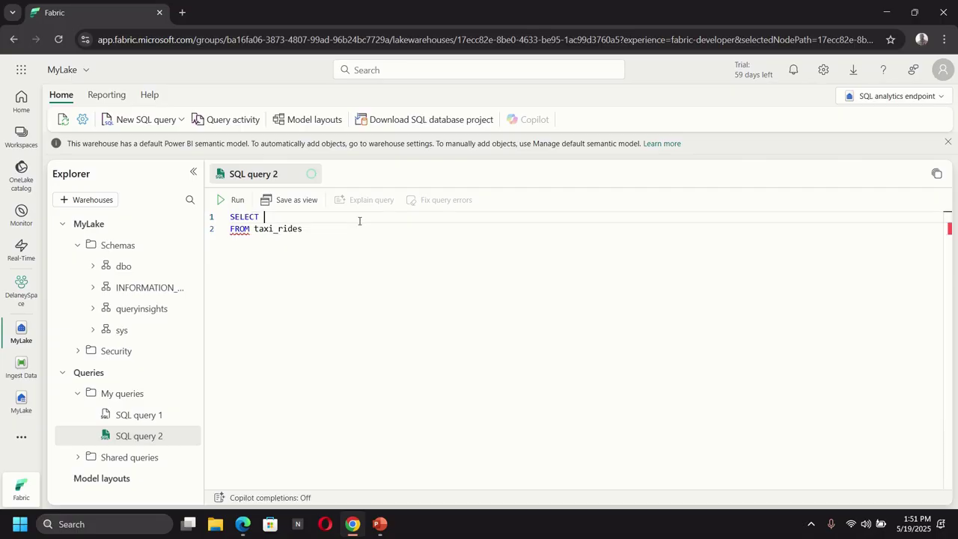
Step: Add a DATENAME function to the SELECT clause with dw as its date part
{"action": "type", "text": "Da"}
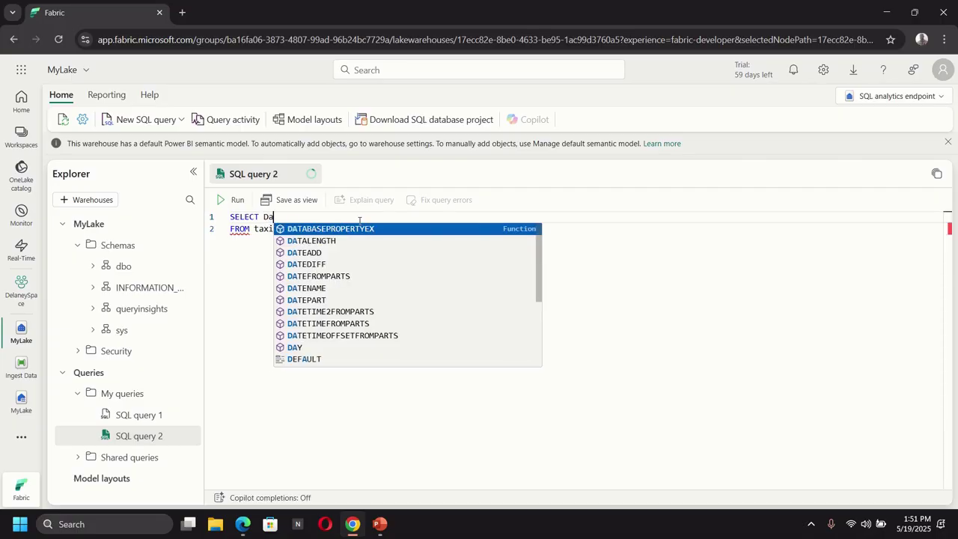
{"action": "type", "text": "ten"}
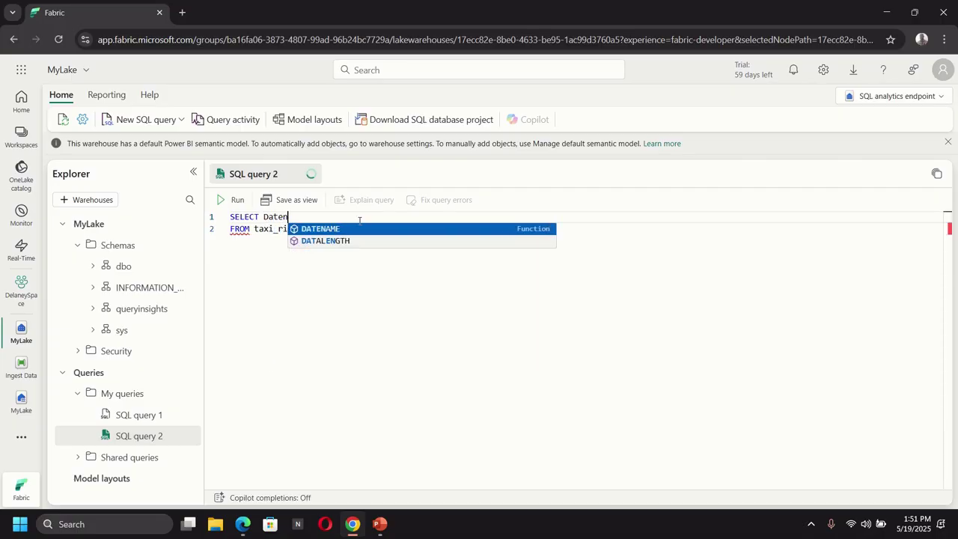
{"action": "key", "text": "Tab"}
{"action": "type", "text": "()"}
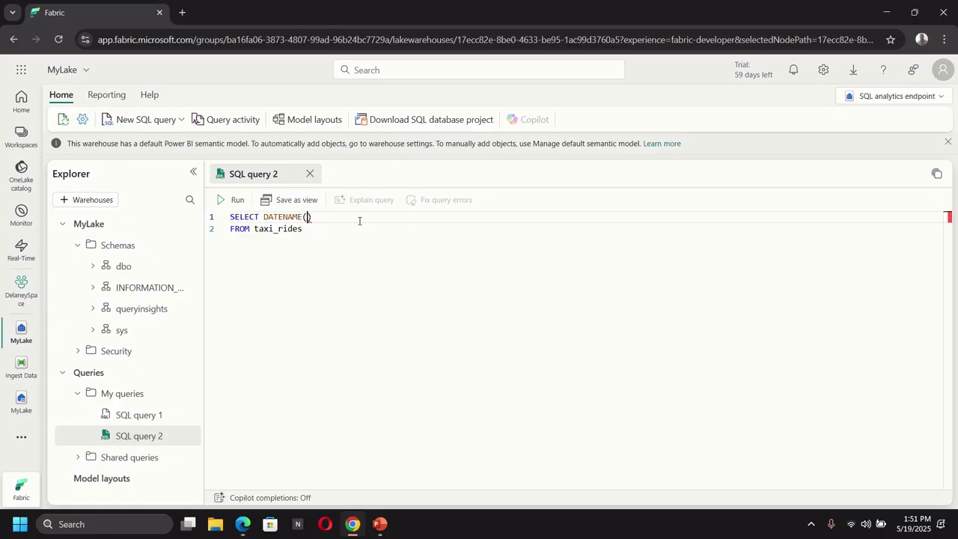
{"action": "type", "text": "dw"}
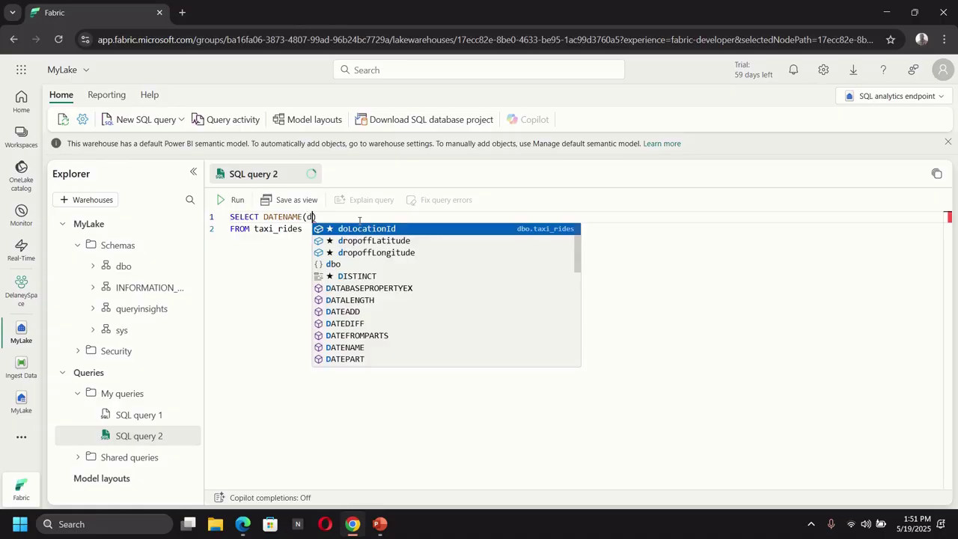
{"action": "type", "text": ","}
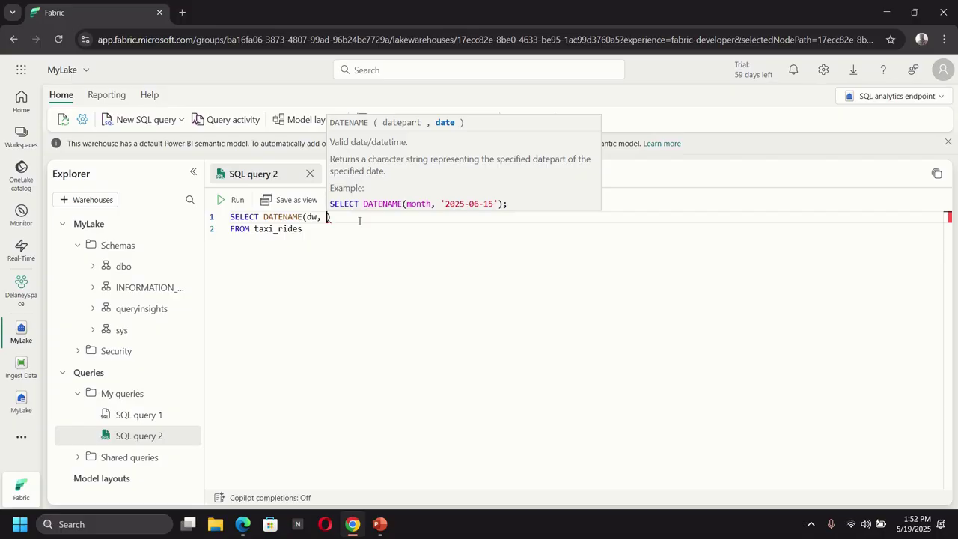
Step: Complete the DATENAME expression with the lpepPickupDatetime column and give it the alias Day
{"action": "type", "text": "lp"}
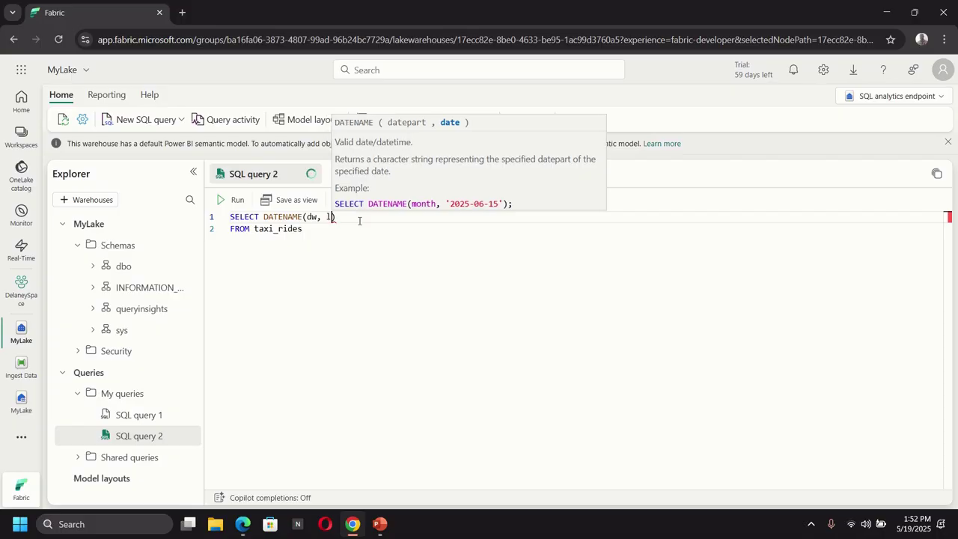
{"action": "type", "text": "ep"}
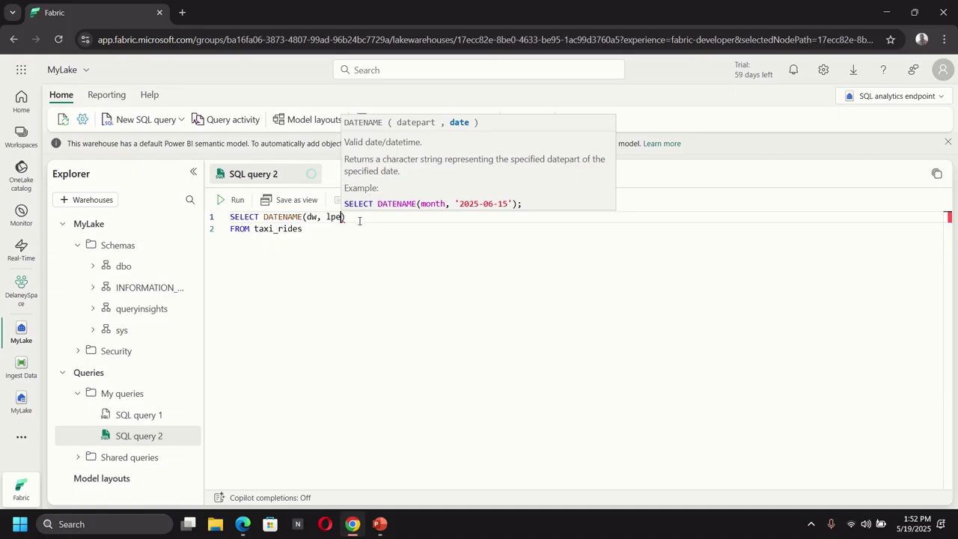
{"action": "type", "text": "Pi"}
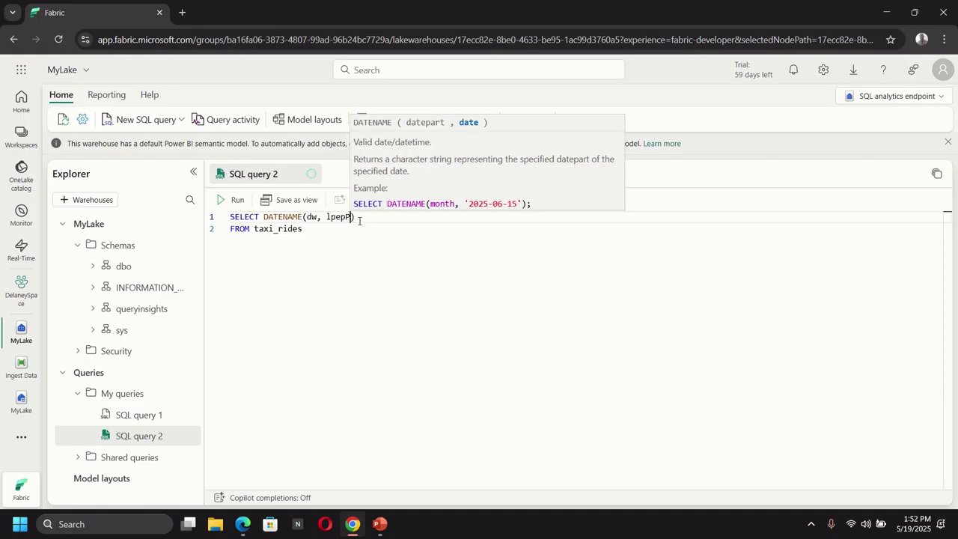
{"action": "type", "text": "ck"}
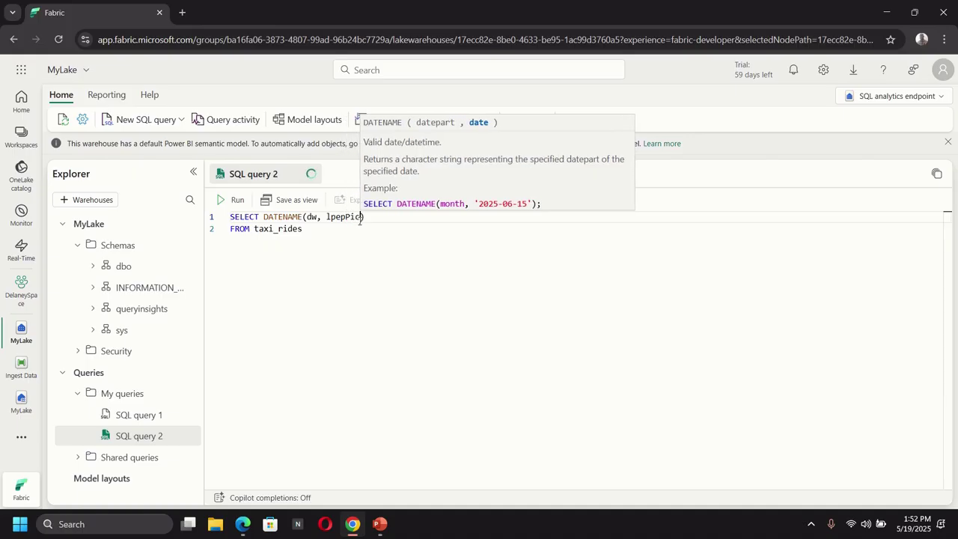
{"action": "type", "text": "upDate"}
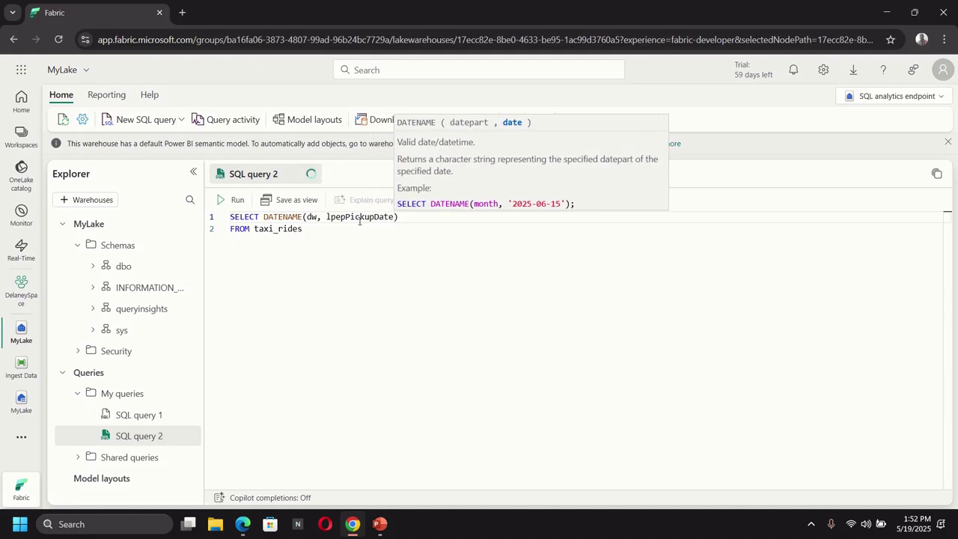
{"action": "type", "text": "time"}
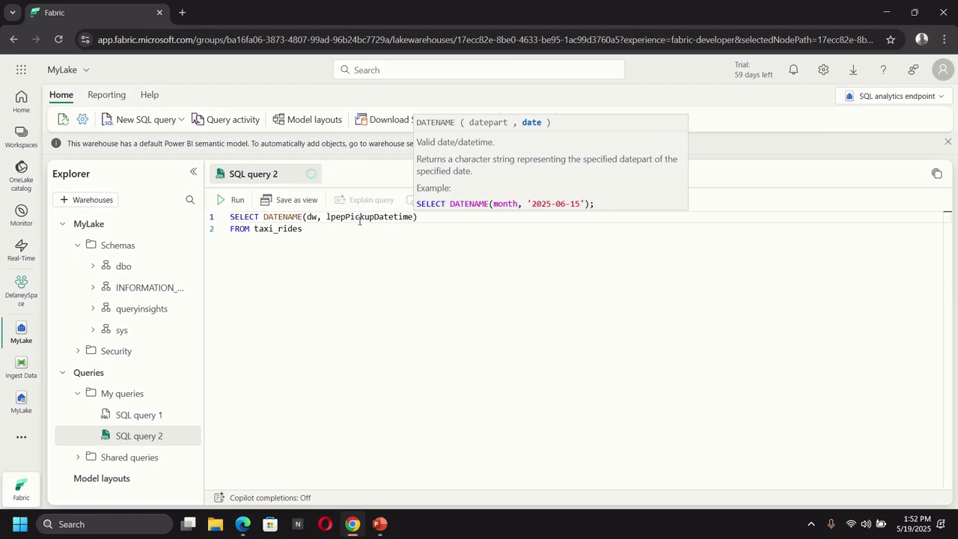
{"action": "key", "text": "Right"}
{"action": "type", "text": "AS"}
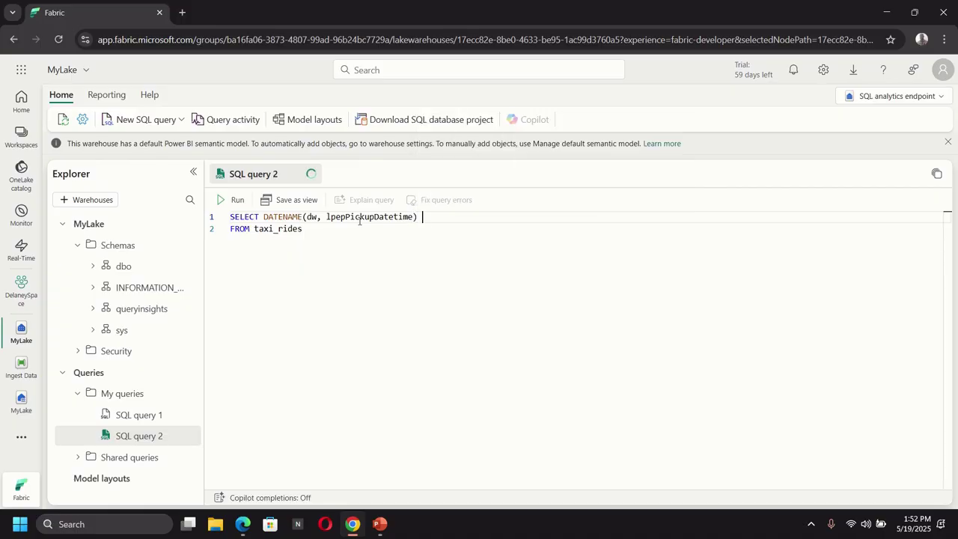
{"action": "type", "text": " Day, AVg"}
Step: Add AVG(tripDistance) AS AvgDistance as the second column of the SELECT clause
{"action": "key", "text": "BackSpace"}
{"action": "key", "text": "BackSpace"}
{"action": "key", "text": "BackSpace"}
{"action": "type", "text": "AVG("}
{"action": "type", "text": "tripDistance"}
{"action": "key", "text": "Right"}
{"action": "type", "text": "AS"}
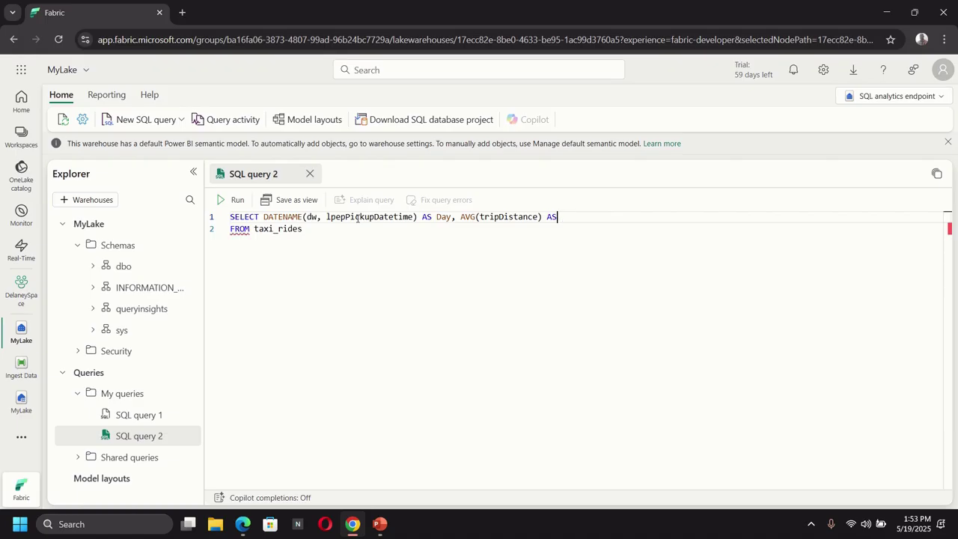
{"action": "type", "text": " AvgDistance"}
Step: Move the AVG(tripDistance) expression onto its own indented line below the DATENAME expression
{"action": "left_click", "coordinate": [310, 230]}
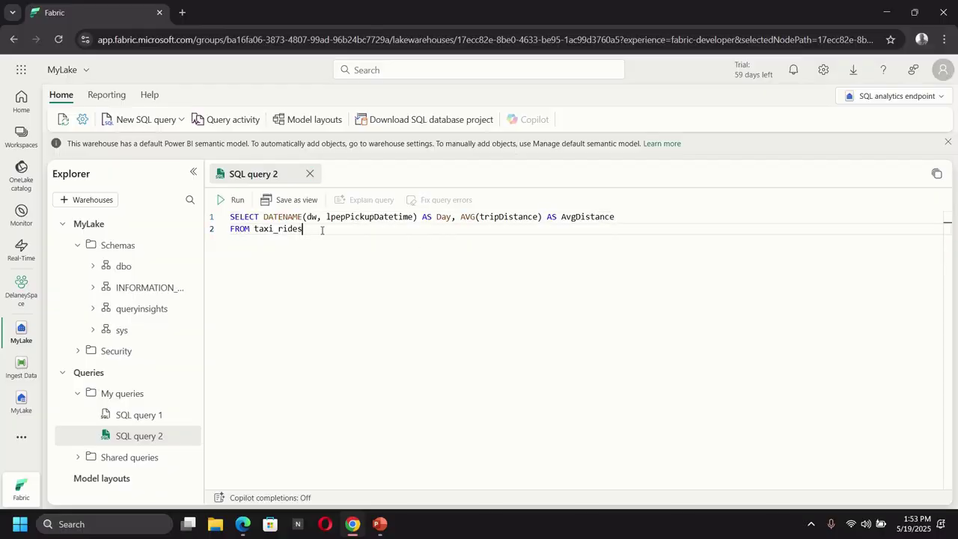
{"action": "left_click", "coordinate": [460, 217]}
{"action": "key", "text": "Return"}
{"action": "key", "text": "Tab"}
{"action": "key", "text": "Tab"}
Step: Add GROUP BY DATENAME(dw, lpepPickupDatetime) below the FROM line, reusing the expression from the SELECT clause, and run the query
{"action": "left_click", "coordinate": [336, 238]}
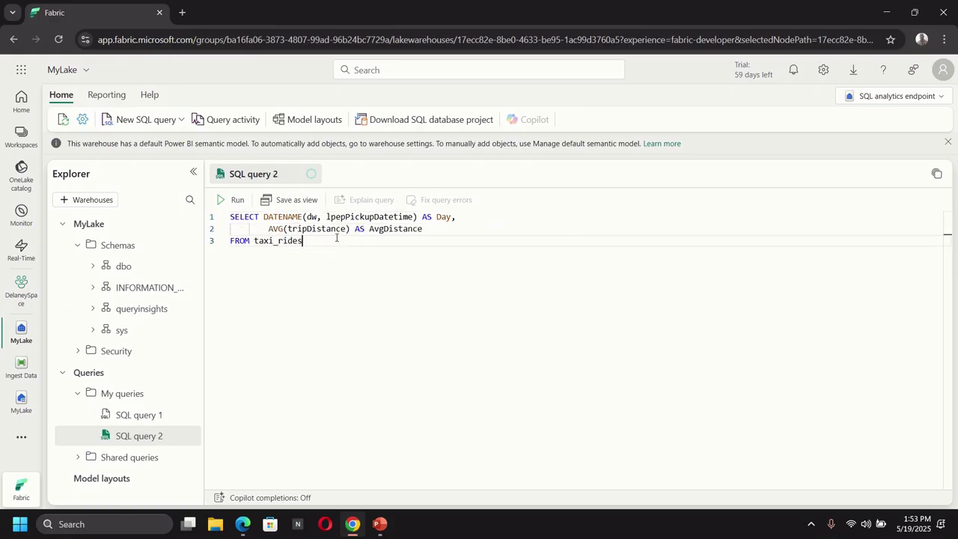
{"action": "key", "text": "Return"}
{"action": "type", "text": "GR"}
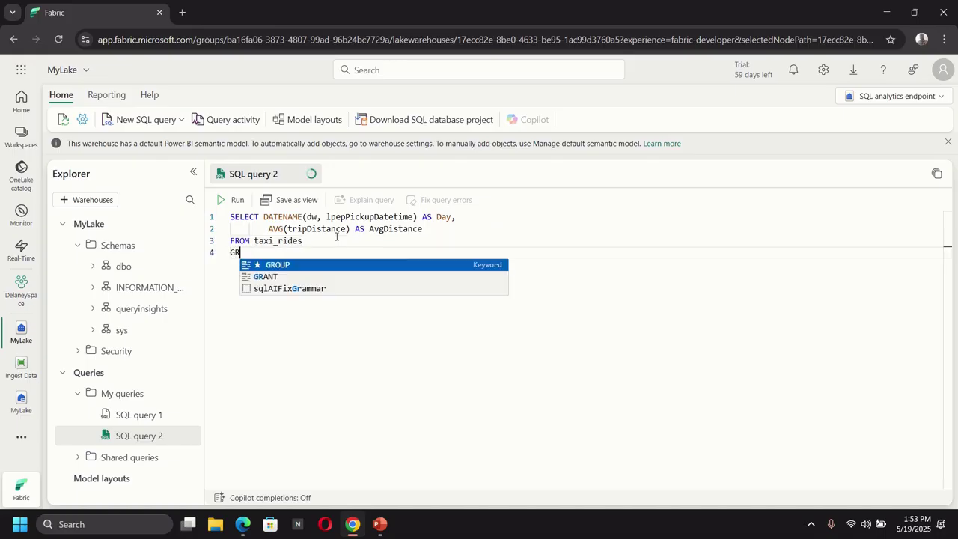
{"action": "key", "text": "Tab"}
{"action": "type", "text": "BY"}
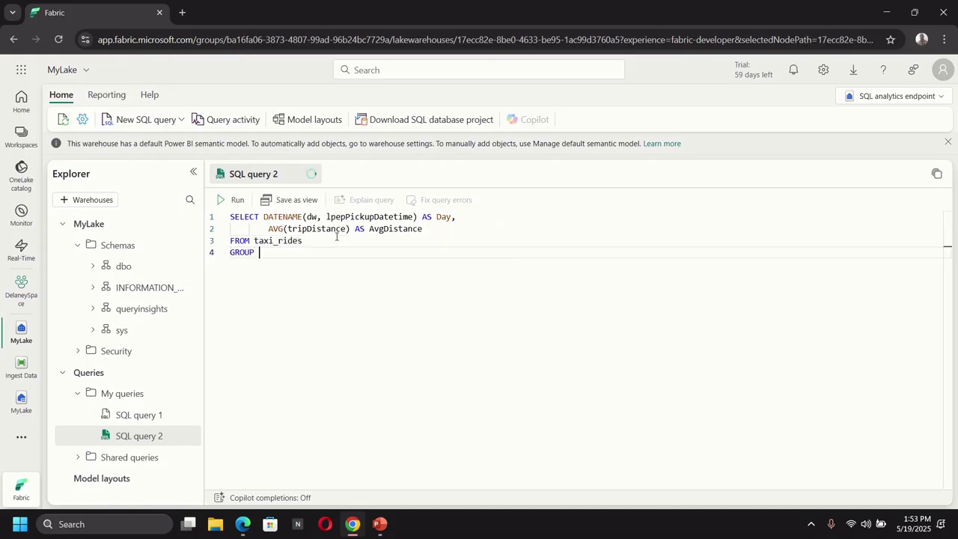
{"action": "key", "text": "Escape"}
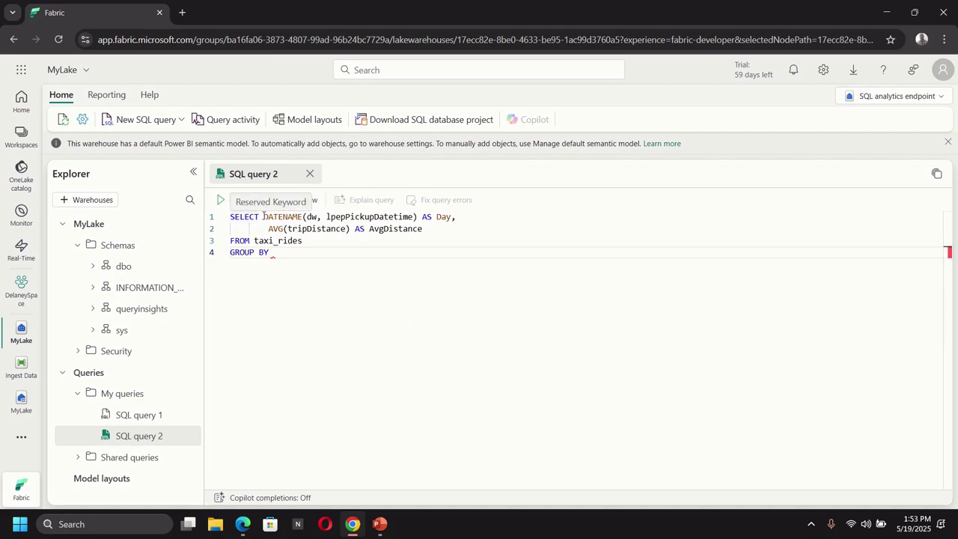
{"action": "left_click_drag", "start_coordinate": [264, 216], "coordinate": [414, 217]}
{"action": "right_click", "coordinate": [399, 221]}
{"action": "left_click", "coordinate": [430, 286]}
{"action": "left_click", "coordinate": [312, 257]}
{"action": "key", "text": "ctrl+v"}
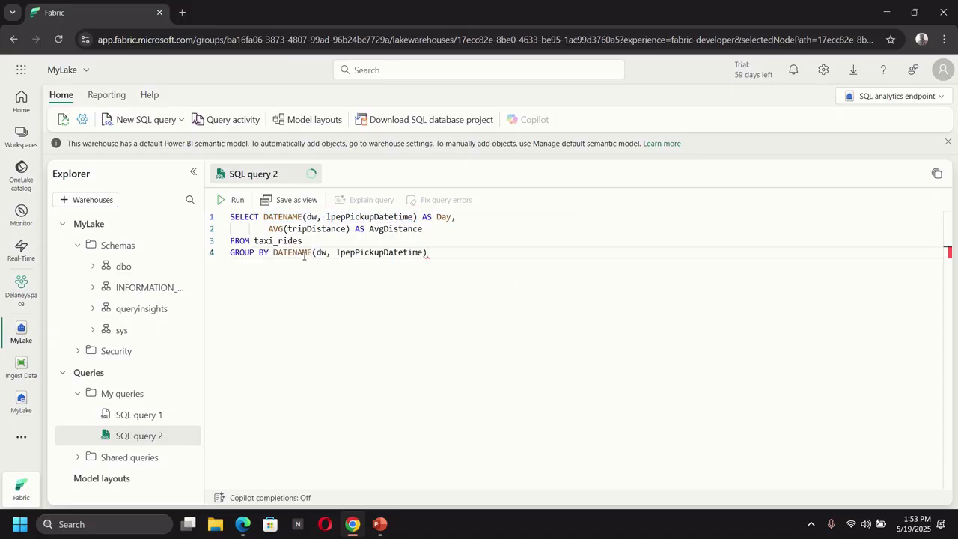
{"action": "left_click", "coordinate": [233, 201]}
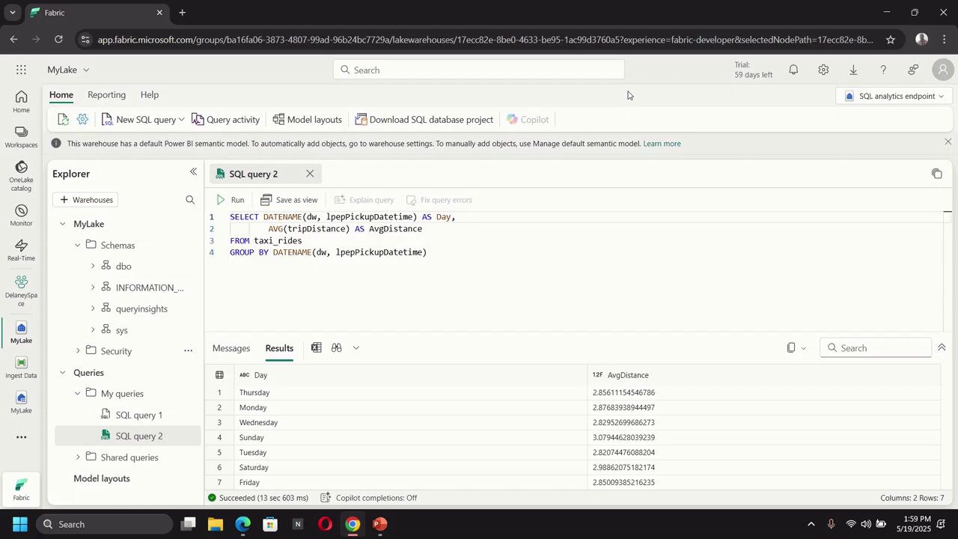
Step: Create a new report with all available data from the taxi_rides table and expand the table's field list
{"action": "left_click", "coordinate": [104, 98]}
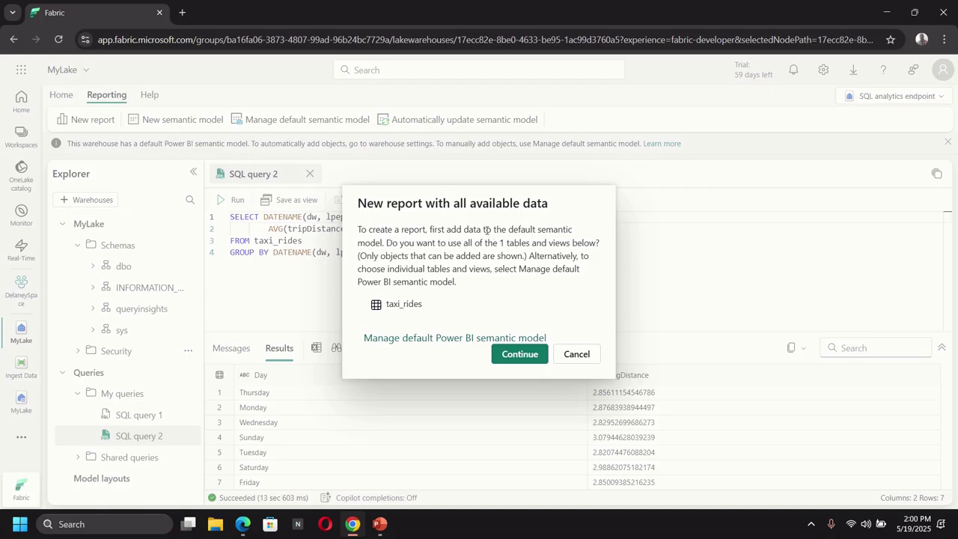
{"action": "left_click", "coordinate": [519, 353]}
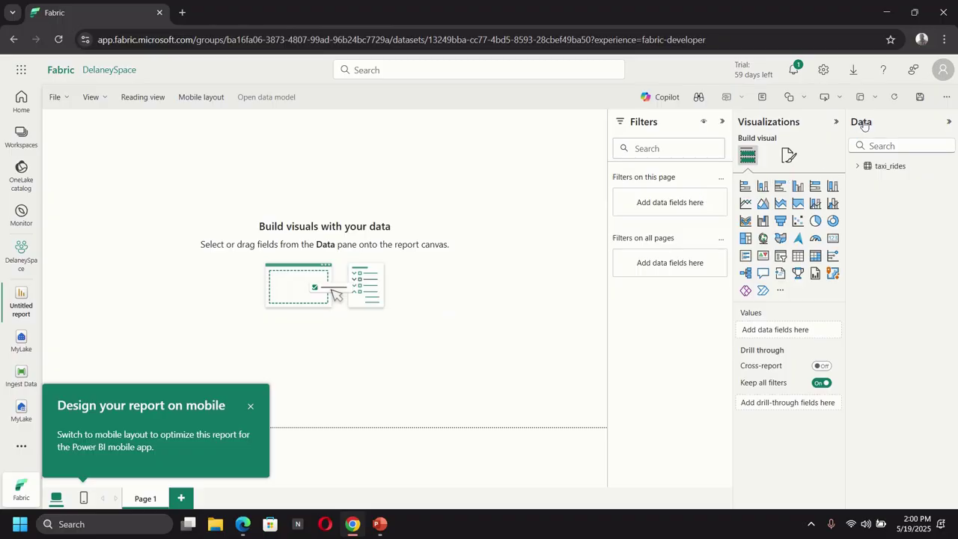
{"action": "left_click", "coordinate": [858, 172]}
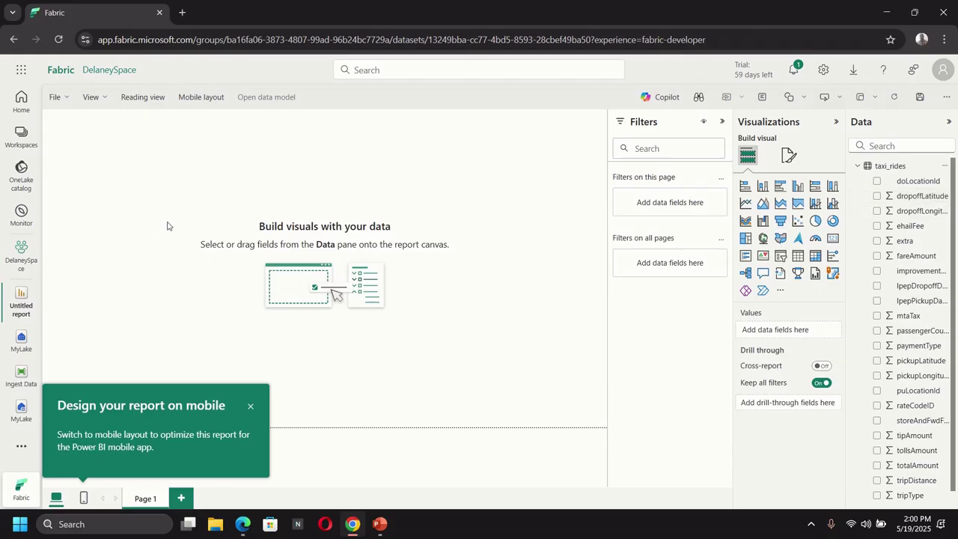
Step: Build a line chart of passengerCount by lpepPickupDatetime and enlarge it to the full width of the report page
{"action": "left_click", "coordinate": [878, 301]}
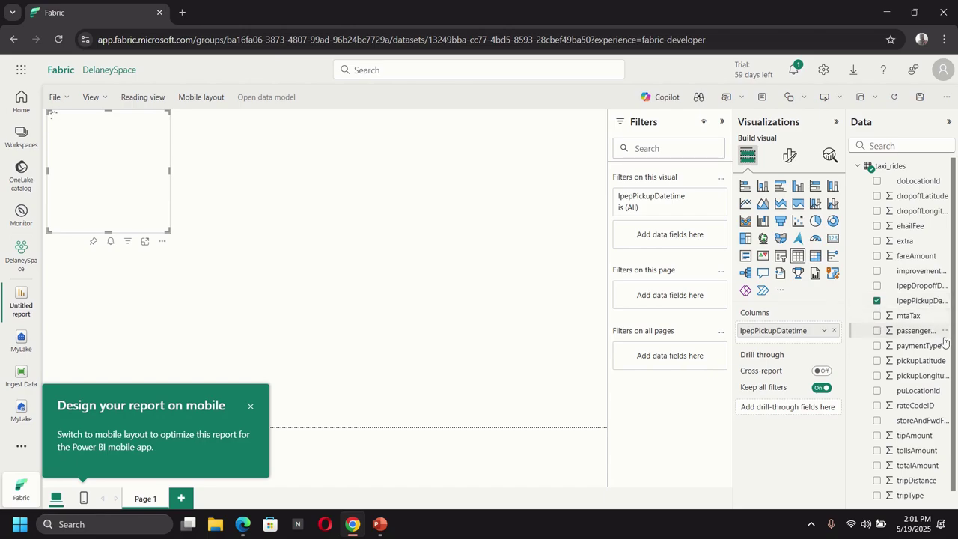
{"action": "left_click", "coordinate": [876, 331]}
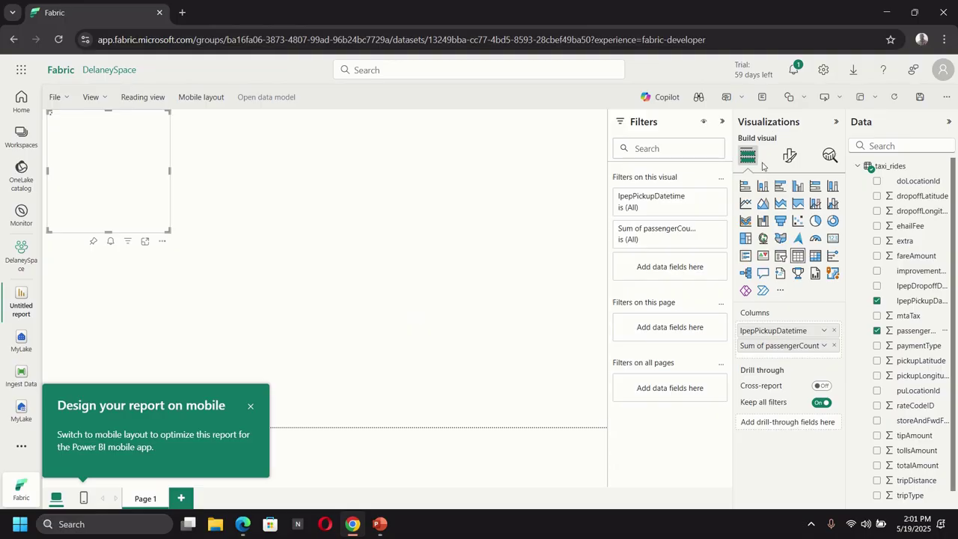
{"action": "left_click", "coordinate": [746, 202]}
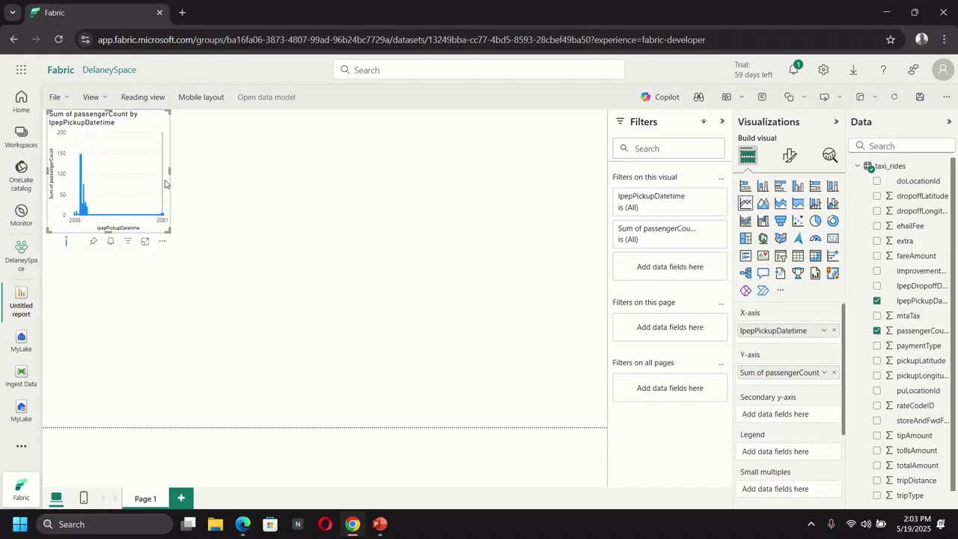
{"action": "left_click_drag", "start_coordinate": [171, 175], "coordinate": [609, 220]}
{"action": "left_click_drag", "start_coordinate": [326, 232], "coordinate": [321, 299]}
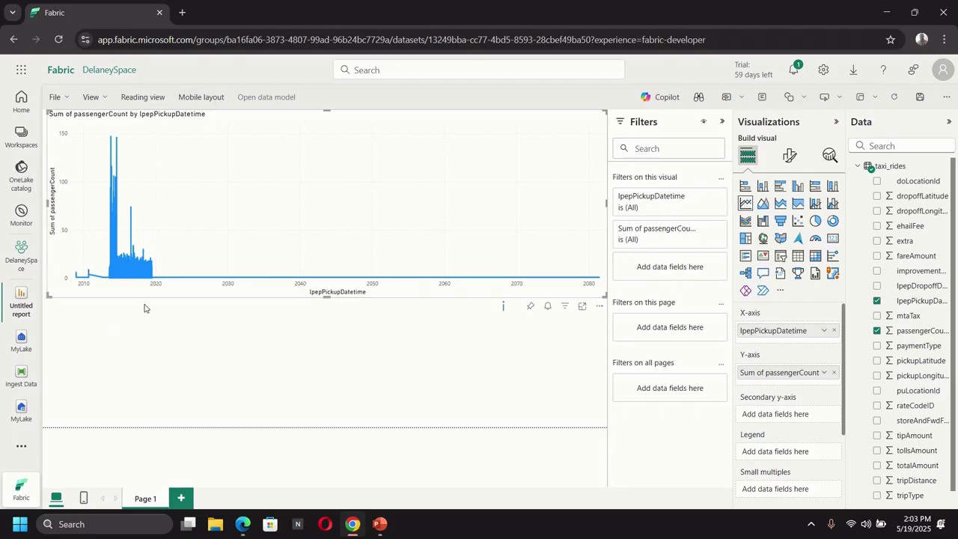
Step: Save the report as Taxi Rides Report in the DelaneySpace workspace
{"action": "left_click", "coordinate": [63, 98]}
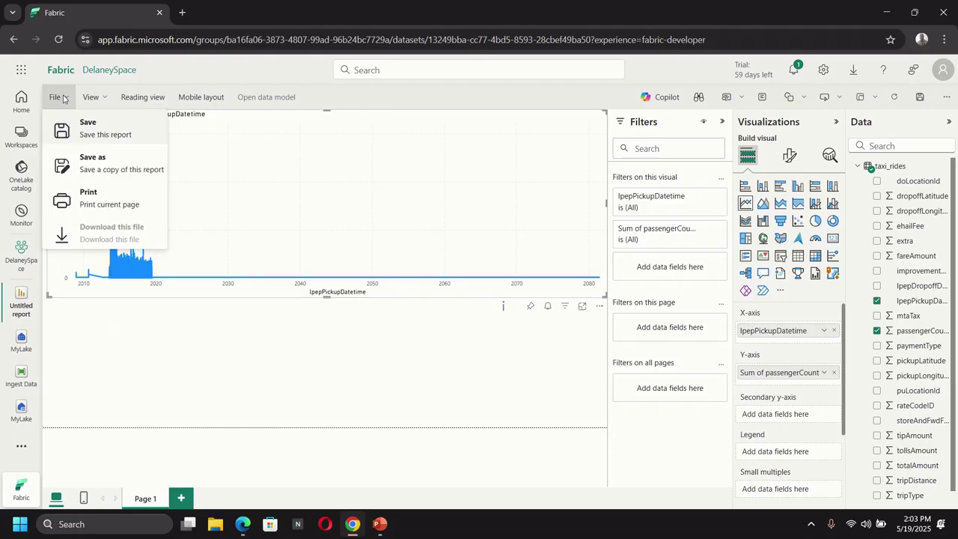
{"action": "left_click", "coordinate": [91, 134]}
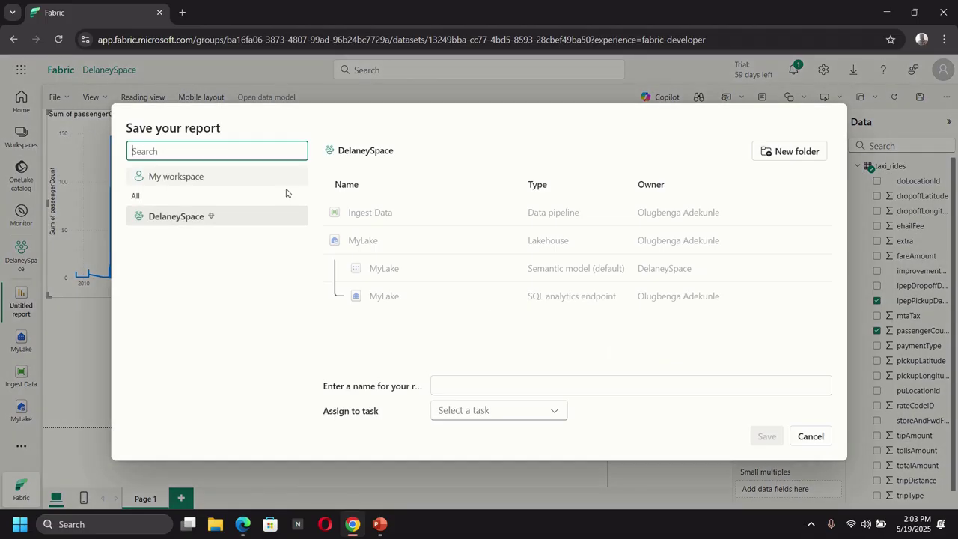
{"action": "left_click", "coordinate": [472, 389]}
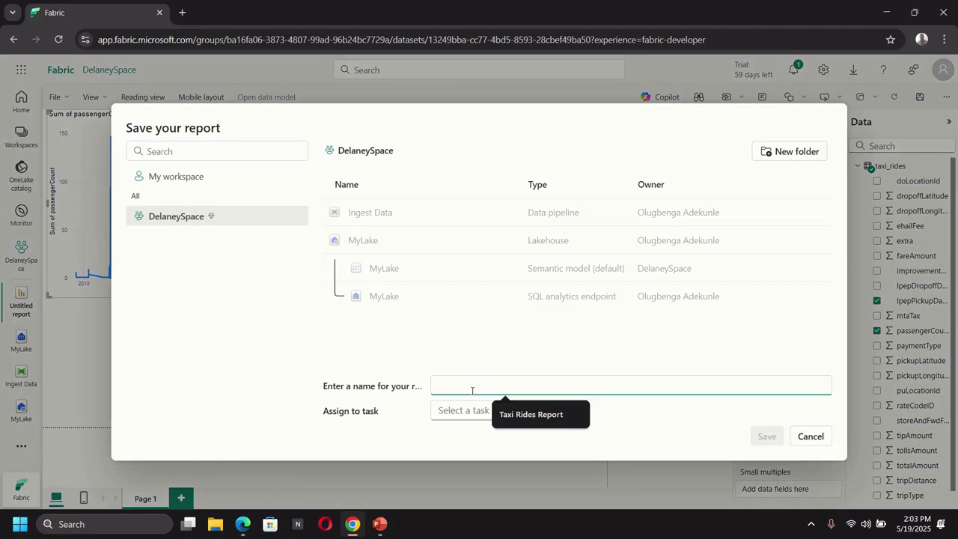
{"action": "type", "text": "Taxi"}
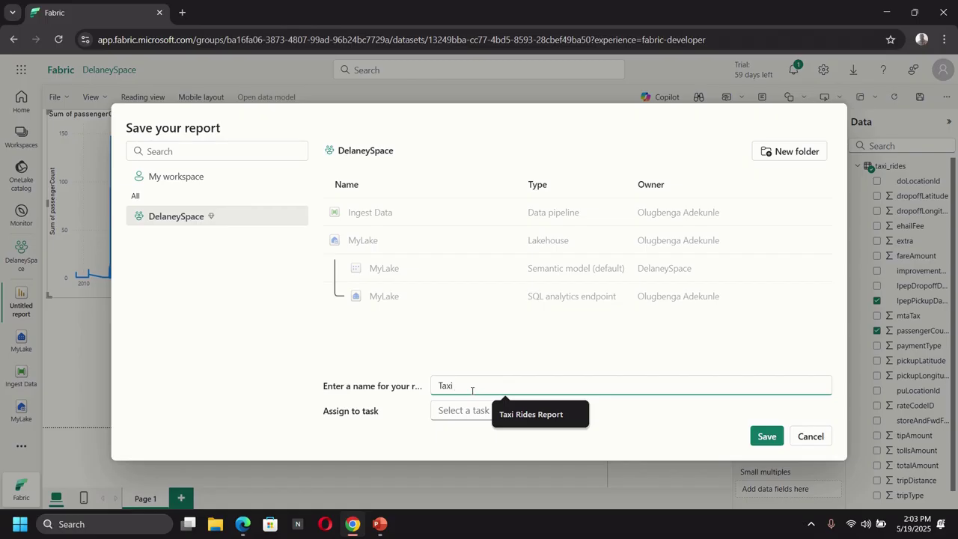
{"action": "type", "text": " Rides Report"}
{"action": "left_click", "coordinate": [763, 436]}
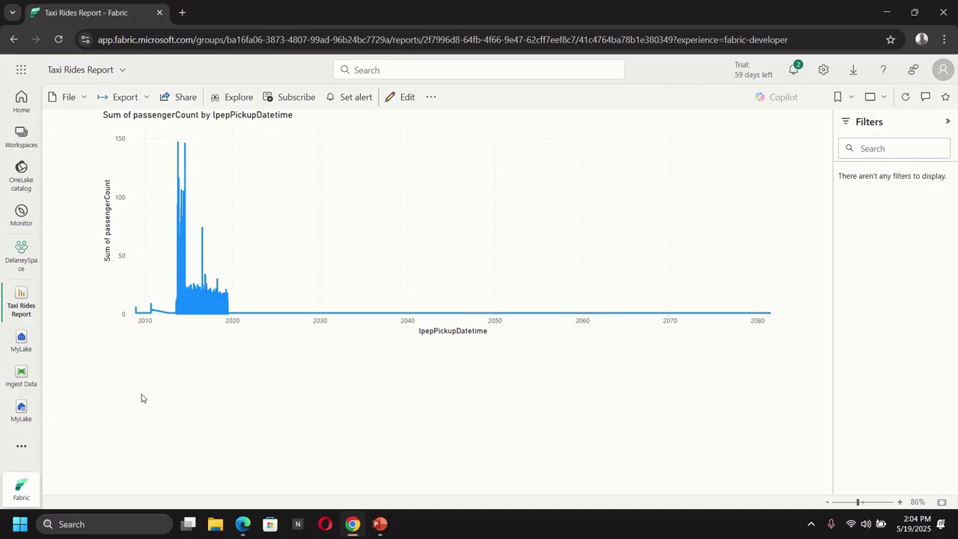
Step: Delete the DelaneySpace workspace from its general workspace settings and confirm the removal
{"action": "left_click", "coordinate": [22, 256]}
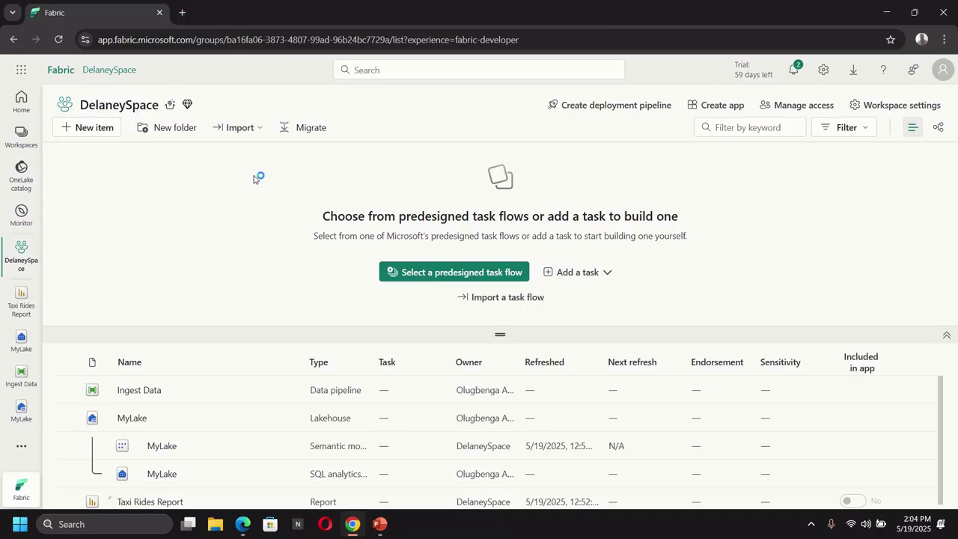
{"action": "left_click", "coordinate": [883, 108]}
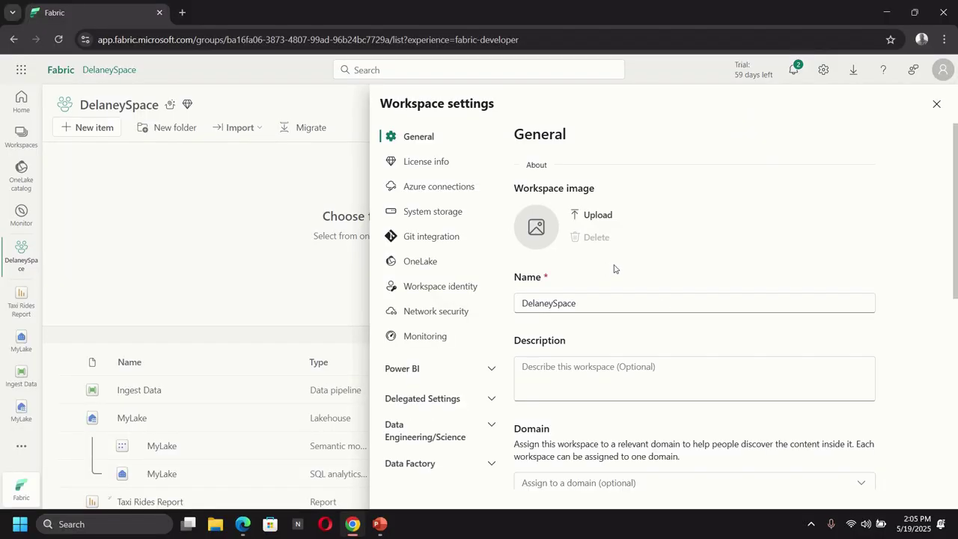
{"action": "scroll", "coordinate": [632, 264], "scroll_direction": "down", "scroll_amount": 5}
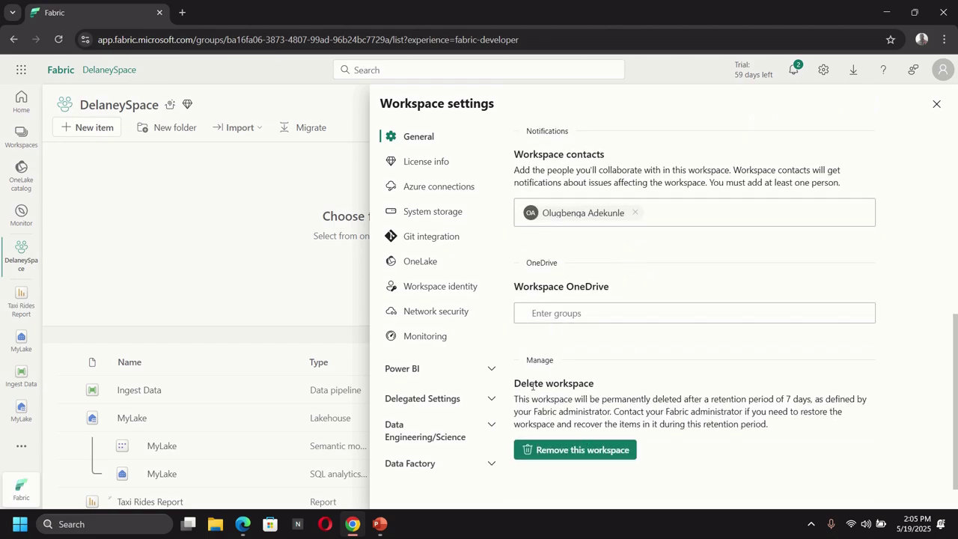
{"action": "left_click", "coordinate": [564, 451]}
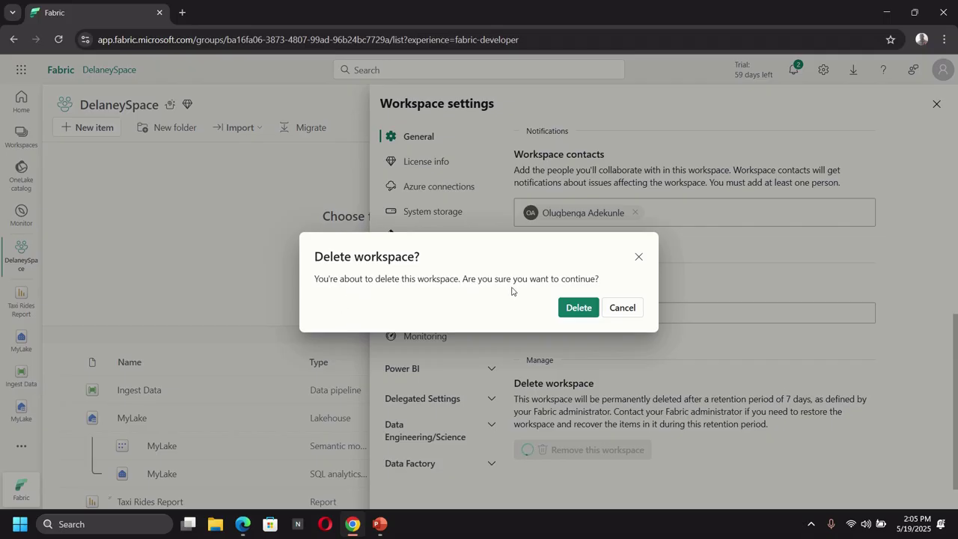
{"action": "left_click", "coordinate": [577, 308]}
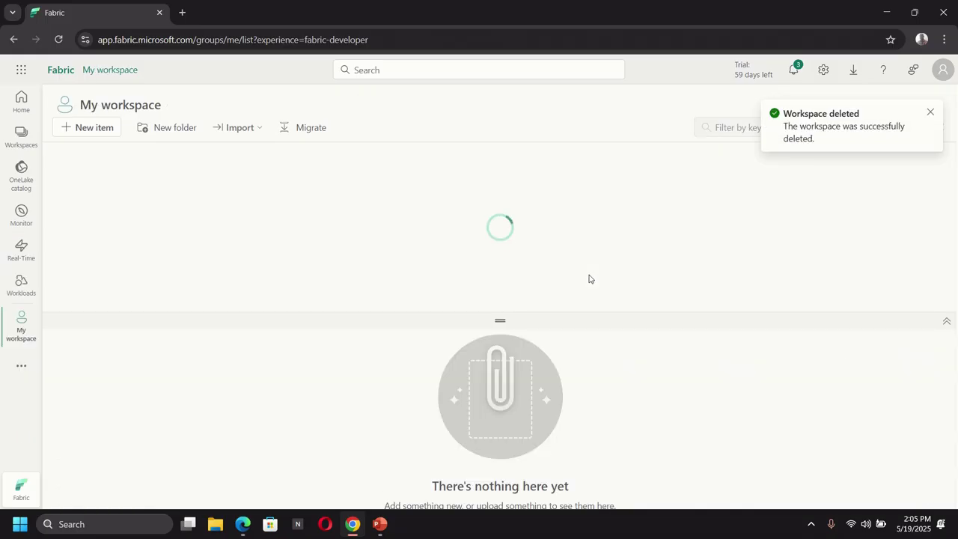